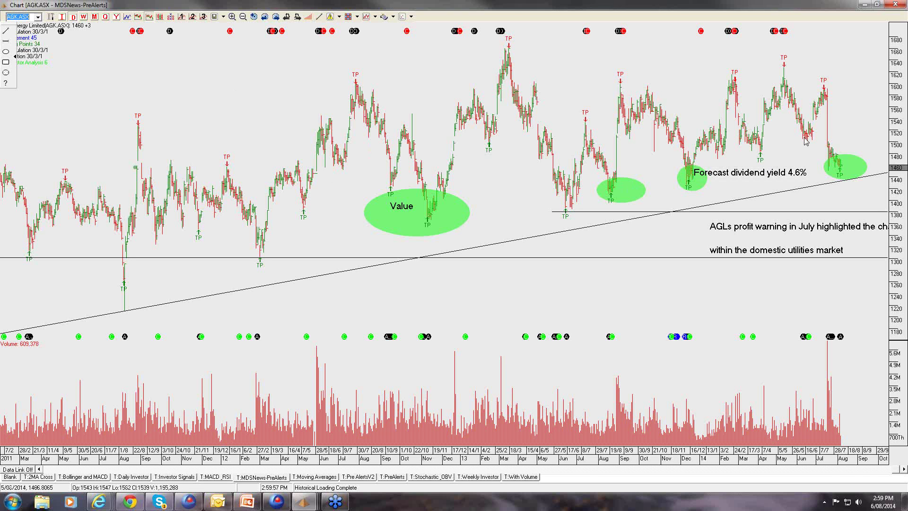
click(824, 157)
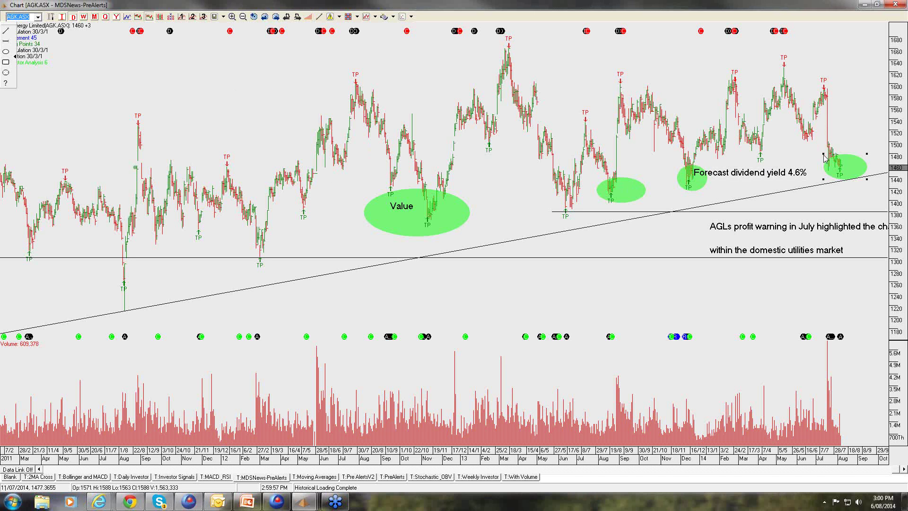
click(825, 97)
Switch to the S&P/ASX 50 watchlist and advance past AIO.ASX to the AMC.ASX chart
right_click(214, 88)
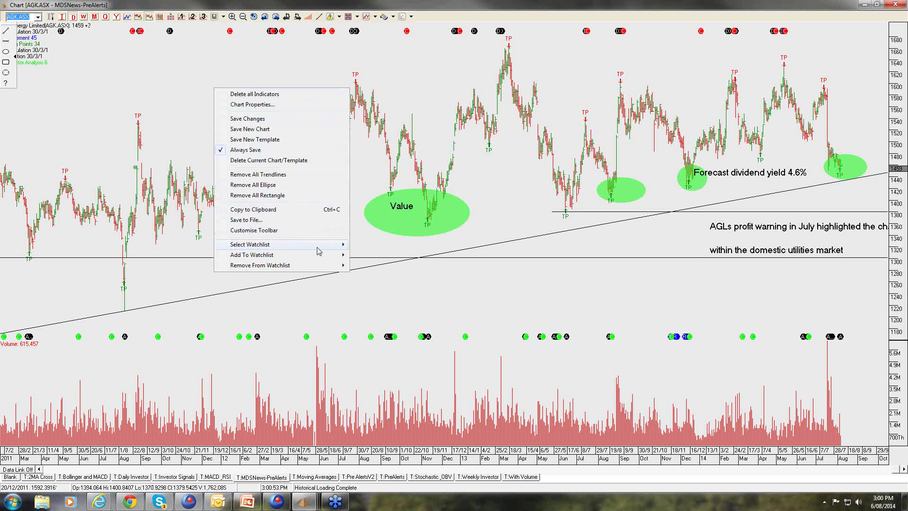
mouse_move(318, 251)
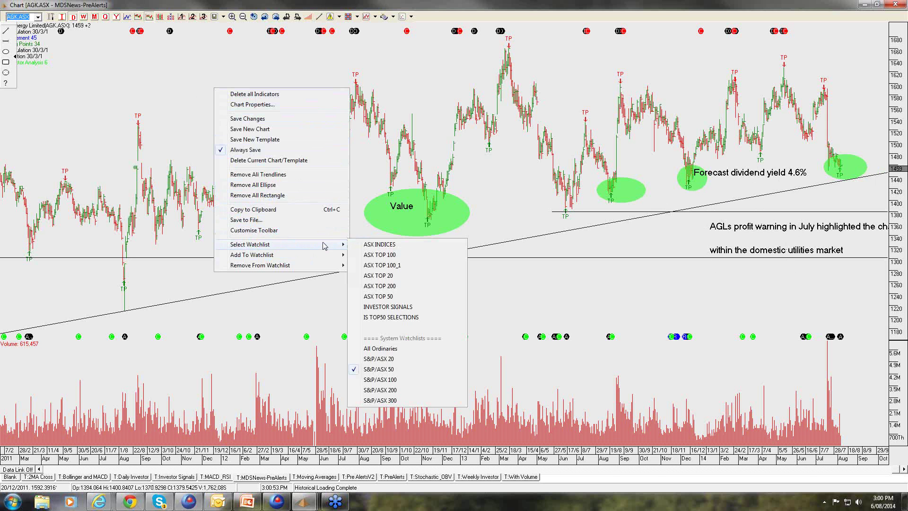
click(389, 370)
click(279, 17)
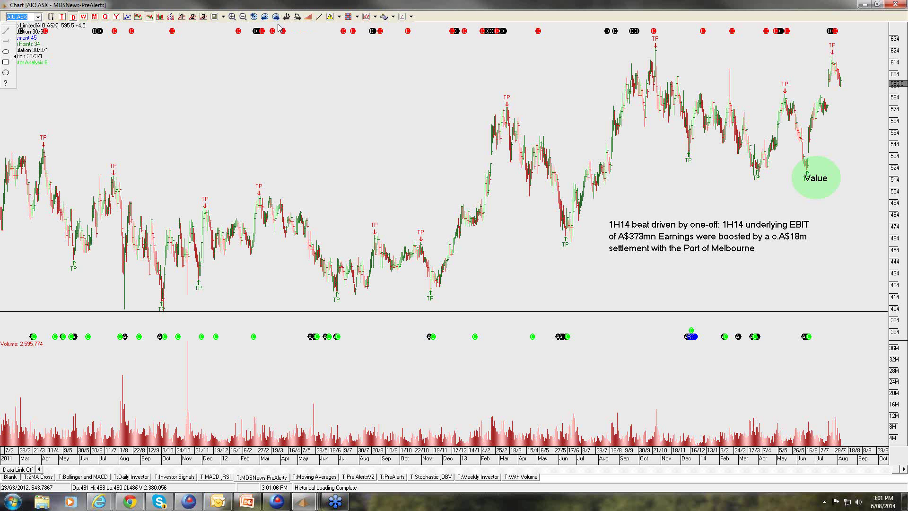
click(276, 17)
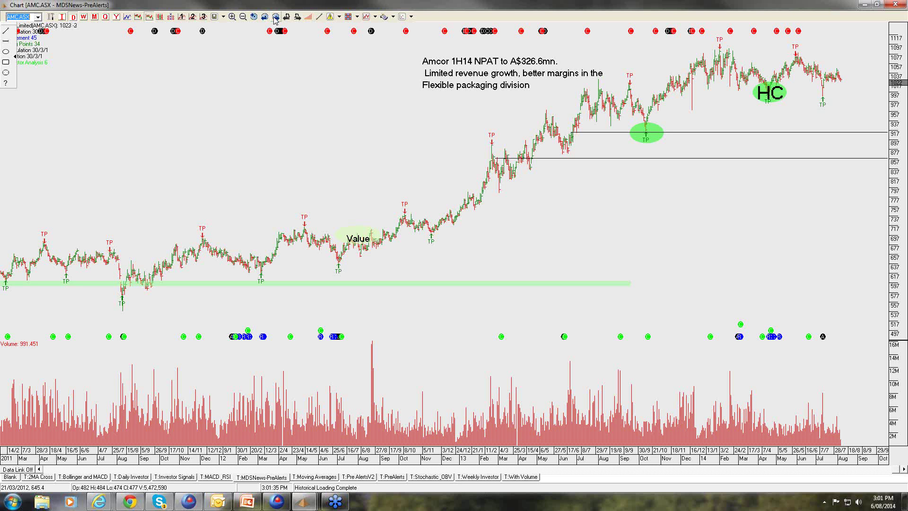
Check recent Amcor prices with the crosshair, then advance to the AMP.ASX chart
click(275, 17)
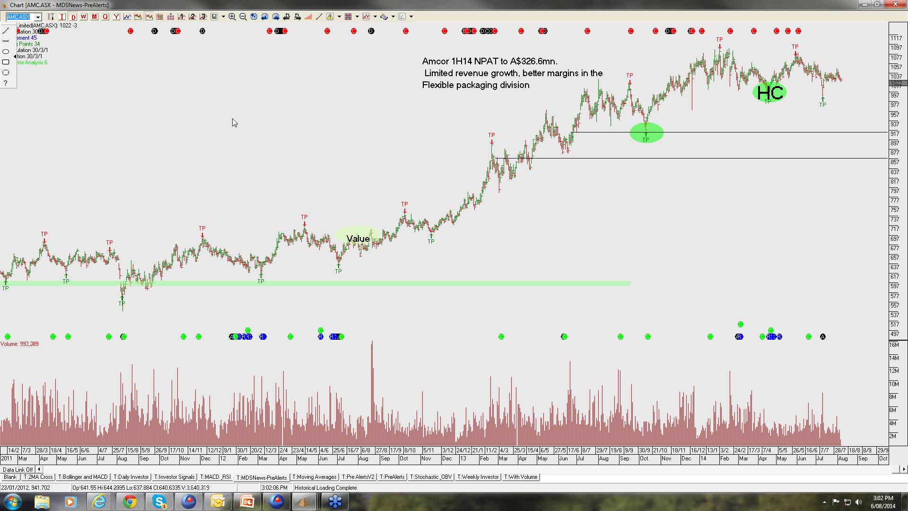
click(276, 17)
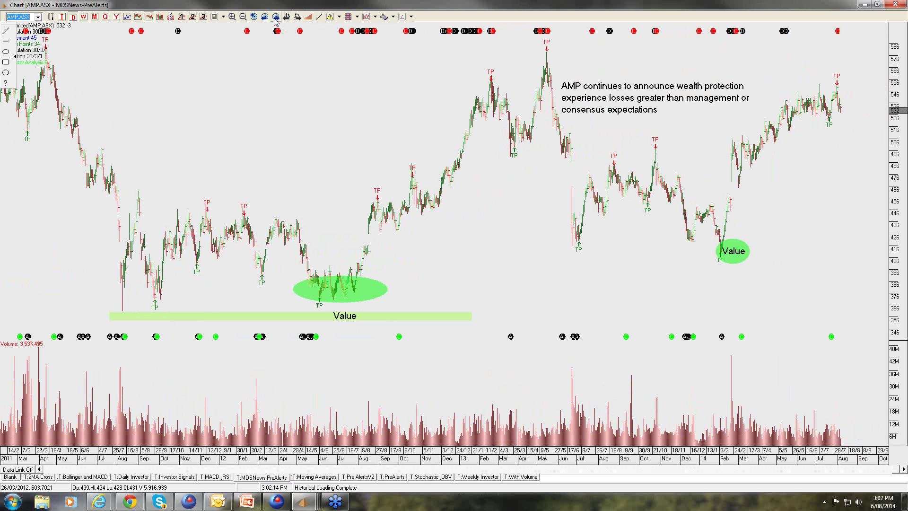
Advance the watchlist from AMP.ASX to the ANZ.ASX chart
click(275, 18)
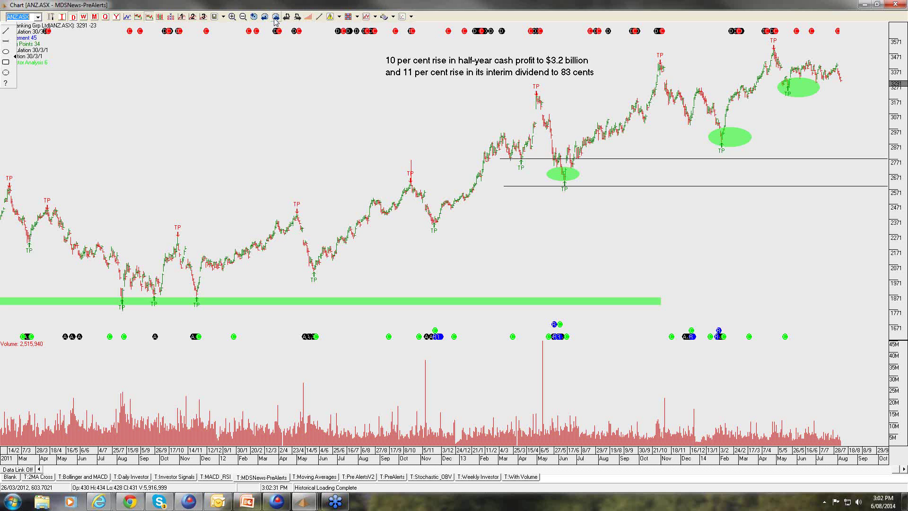
Select and deselect ANZ's right-end green ellipse, then advance to the ASX.ASX chart
click(792, 91)
click(809, 66)
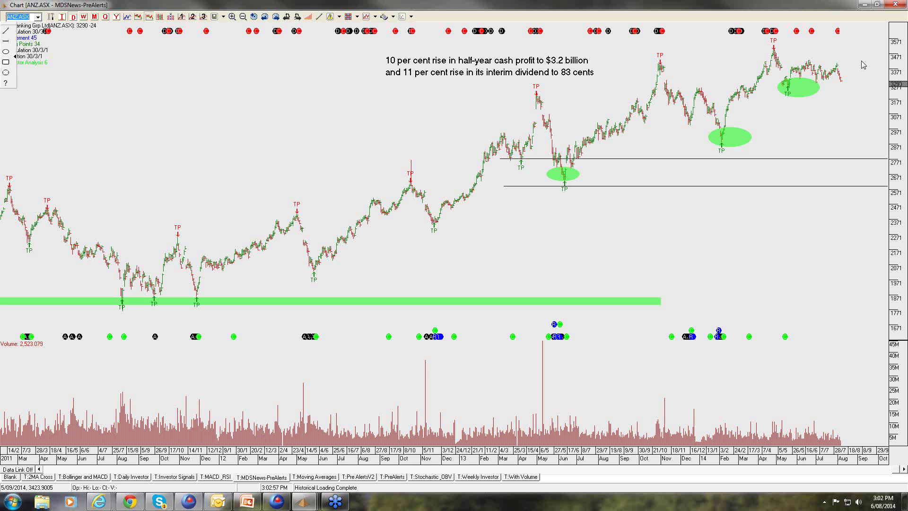
click(276, 17)
click(276, 17)
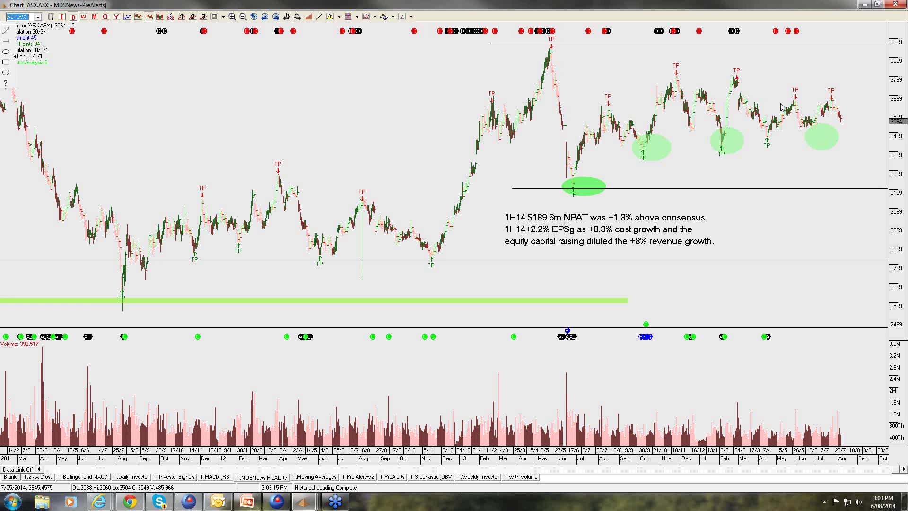
Read ASX.ASX prices with the crosshair up to the recent peak, then advance to AZJ.ASX
drag(780, 107, 858, 88)
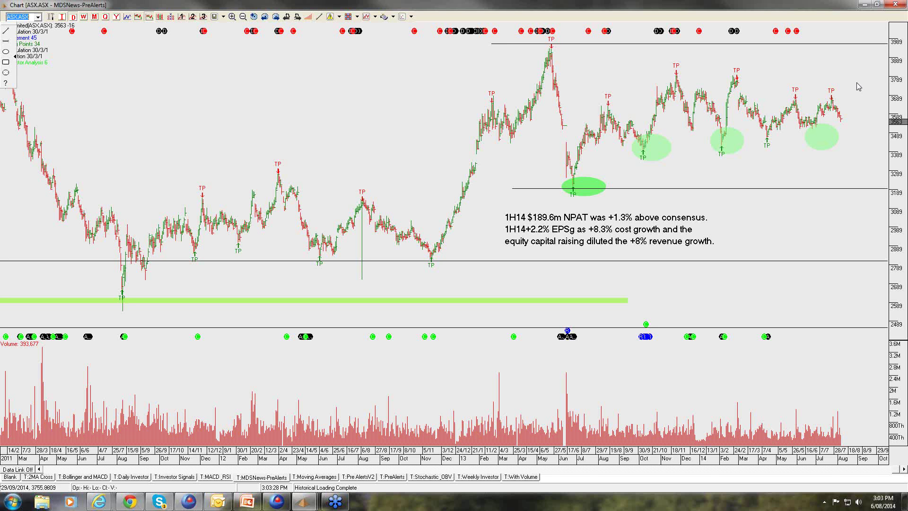
drag(864, 87, 882, 62)
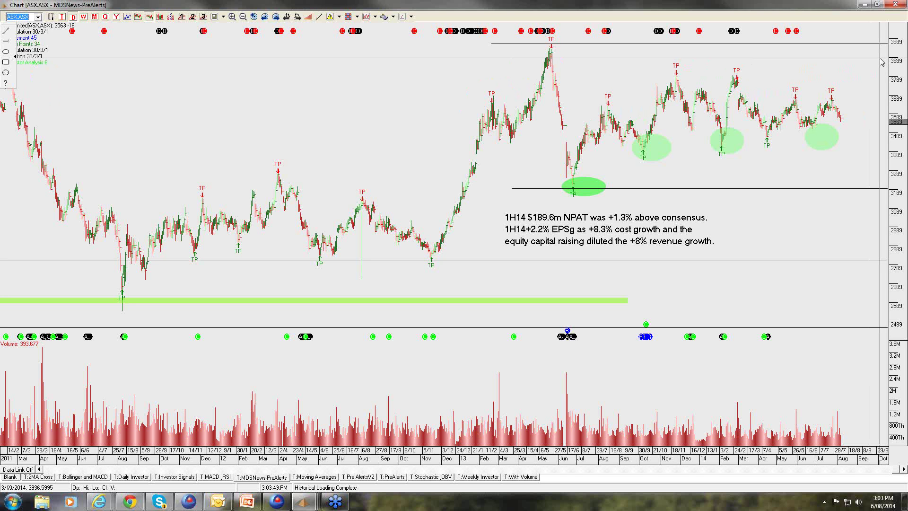
drag(882, 62, 881, 63)
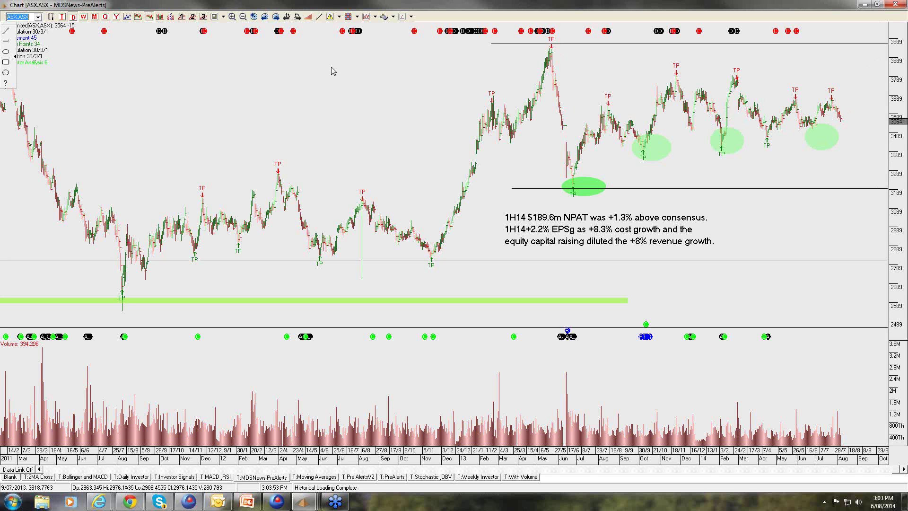
click(279, 17)
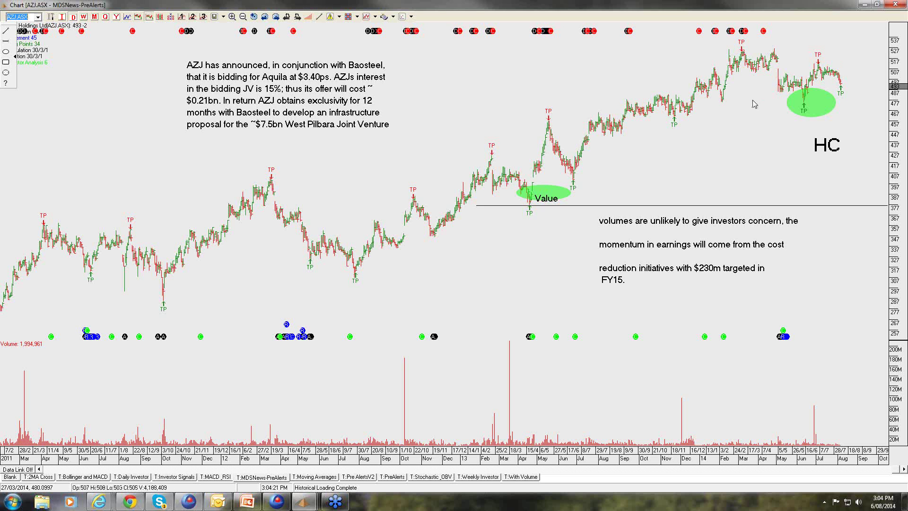
Select and deselect AZJ's green ellipse around the recent low, then advance to BHP.ASX
click(792, 112)
click(817, 75)
click(276, 18)
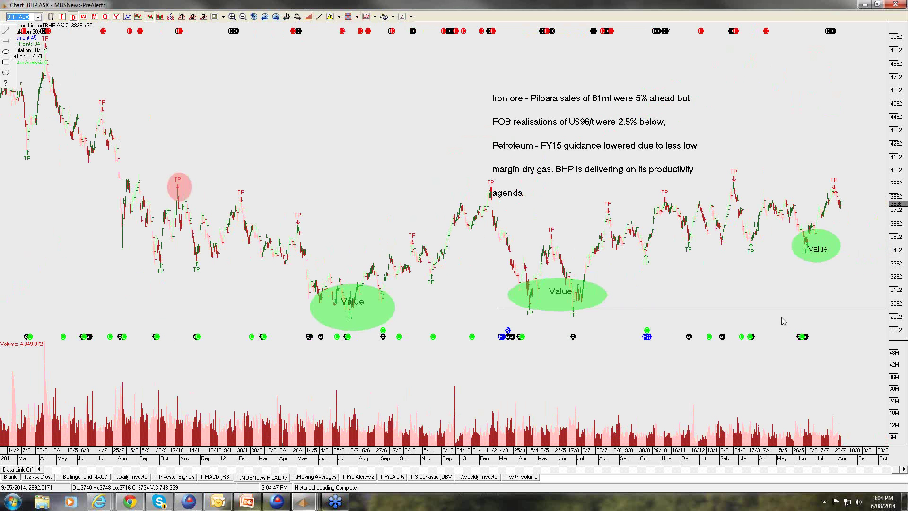
Select and deselect BHP's latest Value ellipse, toggle the crosshair, then advance to BXB.ASX
click(801, 245)
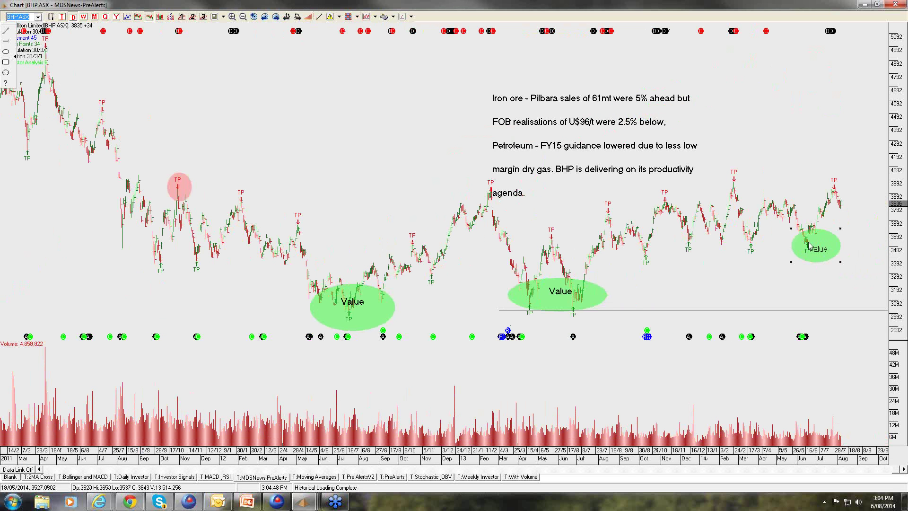
click(830, 201)
click(850, 179)
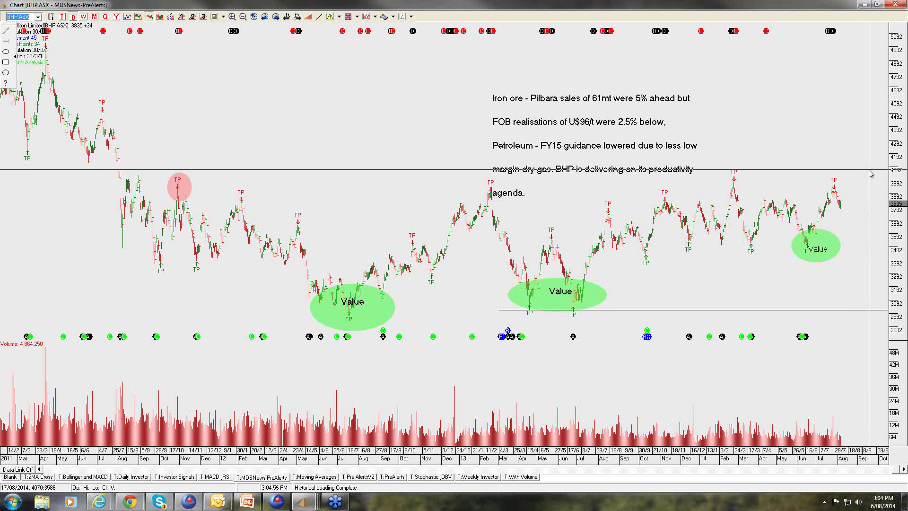
click(872, 174)
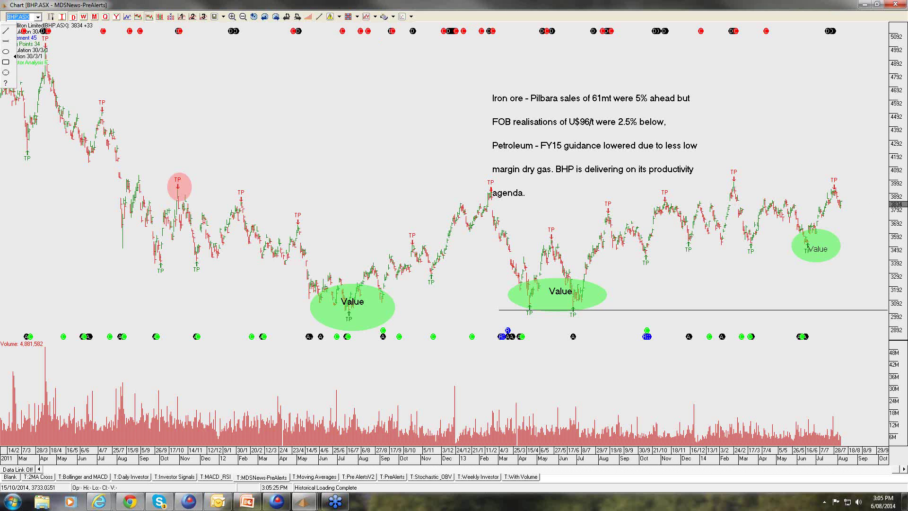
click(277, 17)
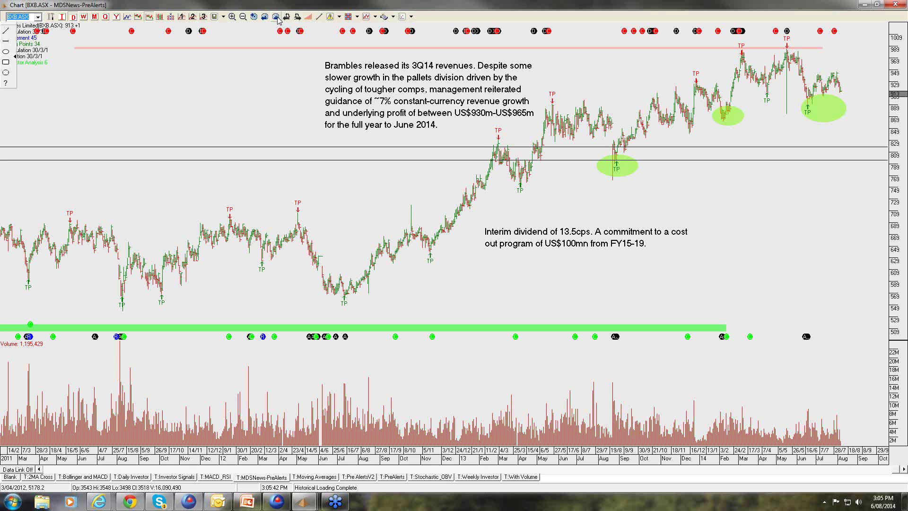
Select the green ellipse near Brambles' latest prices, then advance to CBA.ASX
click(812, 107)
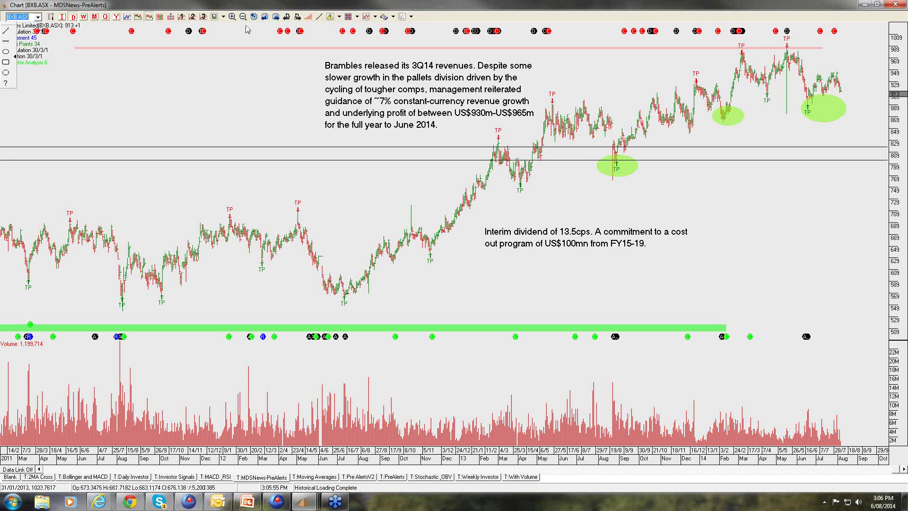
click(276, 17)
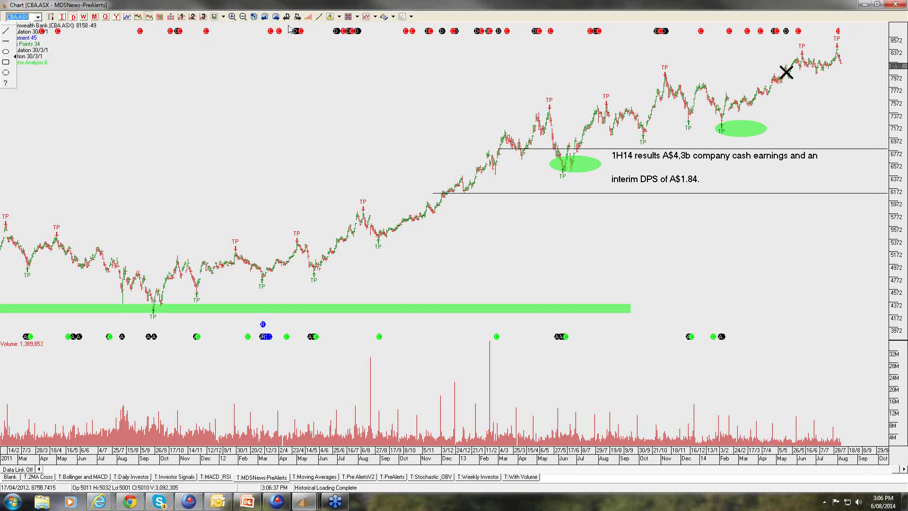
Advance to CCL.ASX, read recent dates and prices with the crosshair, then move to CFX.ASX
click(276, 17)
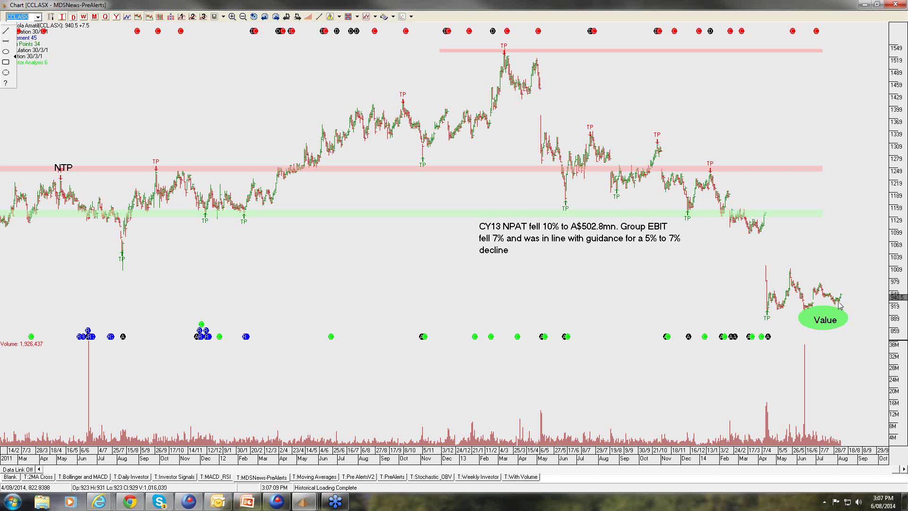
drag(845, 246, 869, 261)
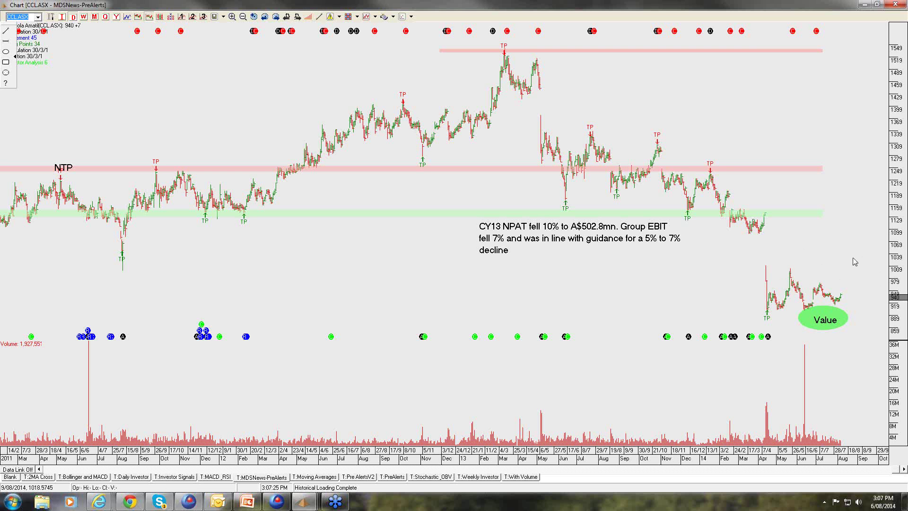
click(275, 17)
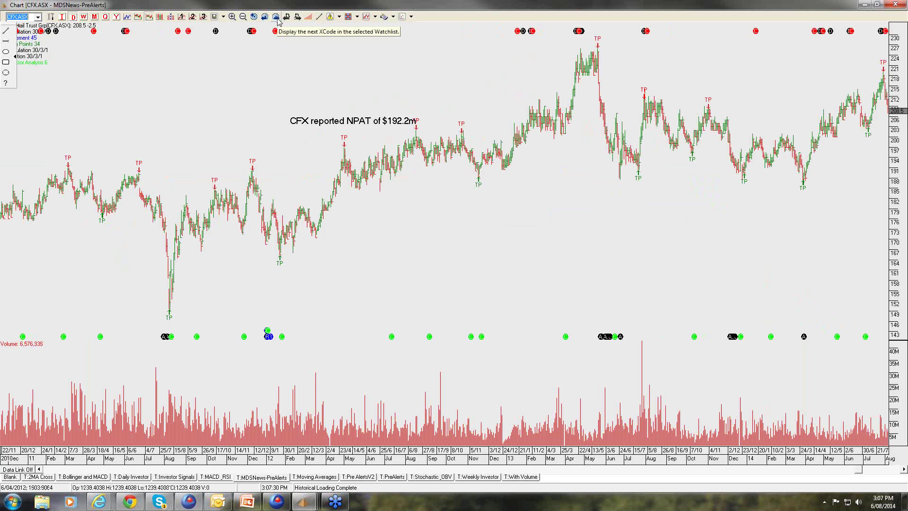
Load CPU.ASX, drag its upper-right green ellipse further right, then advance to CSL.ASX
click(276, 17)
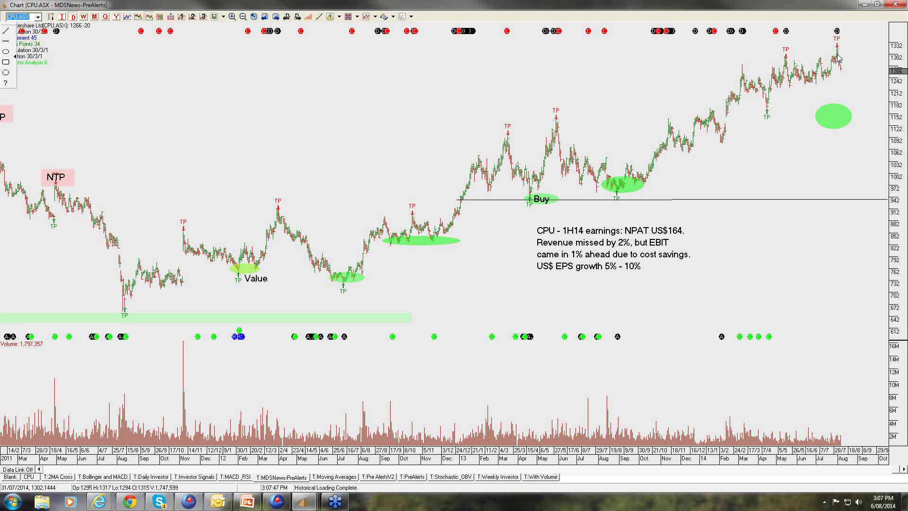
drag(828, 114, 863, 104)
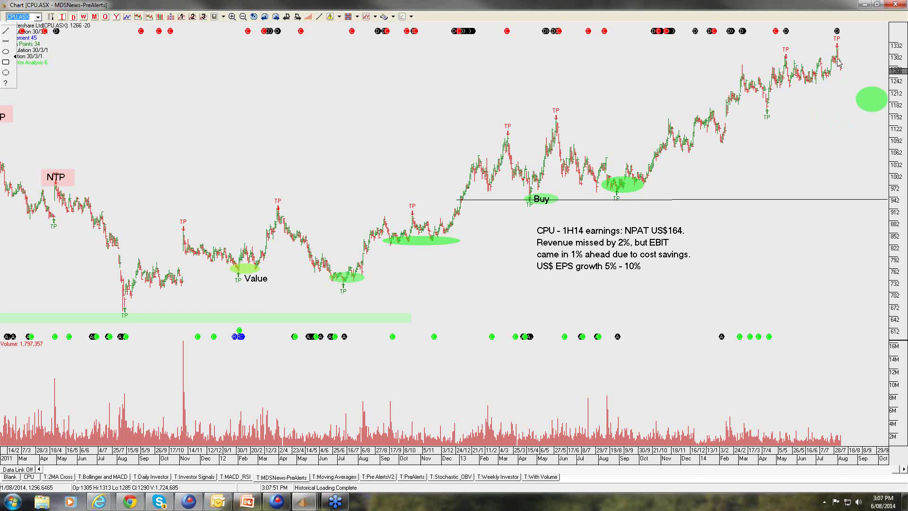
click(869, 104)
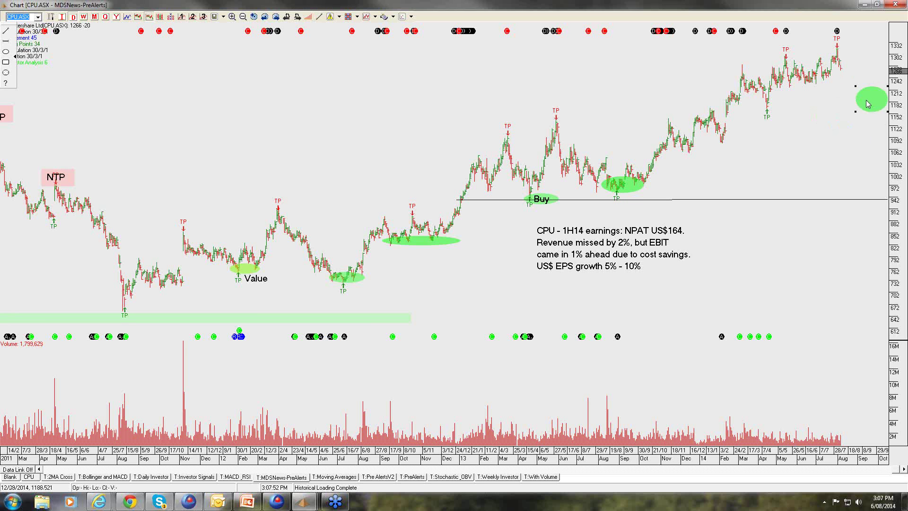
click(276, 18)
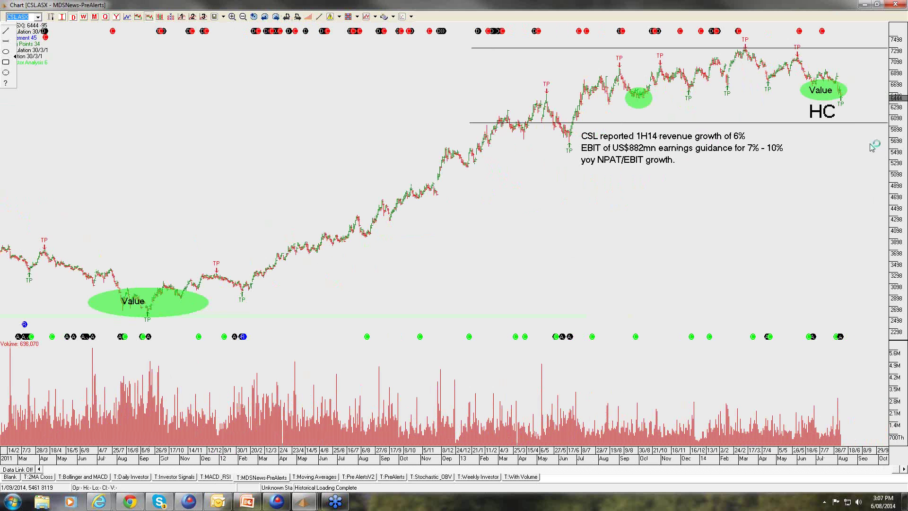
Move CSL's recent Value ellipse and the HC label lower and to the right
drag(829, 98, 851, 101)
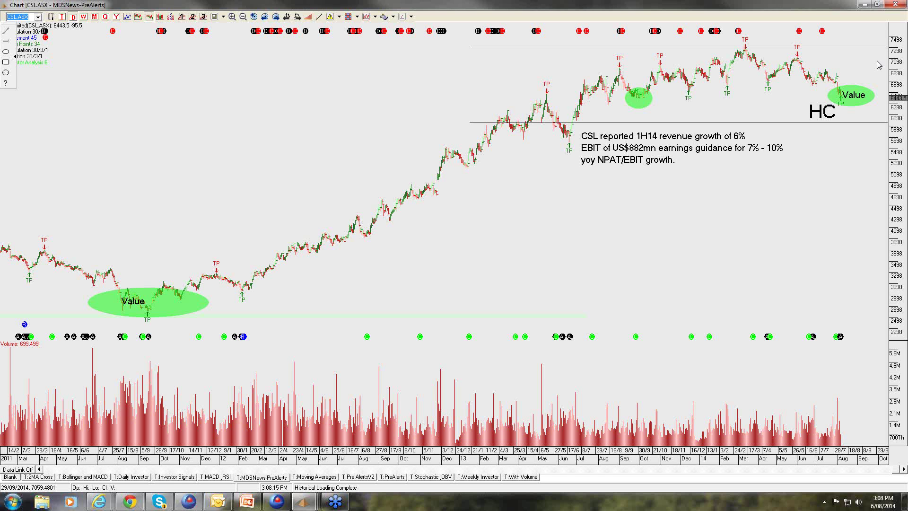
drag(837, 100, 838, 103)
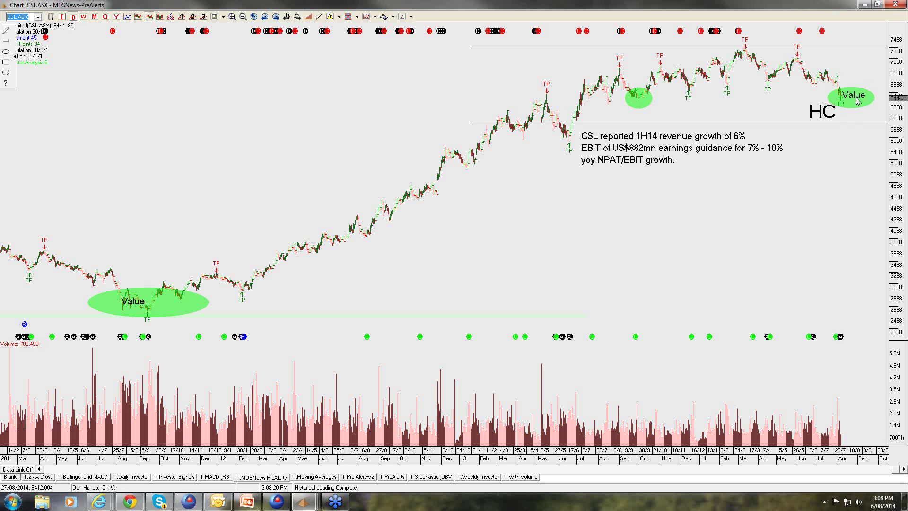
drag(823, 112, 852, 121)
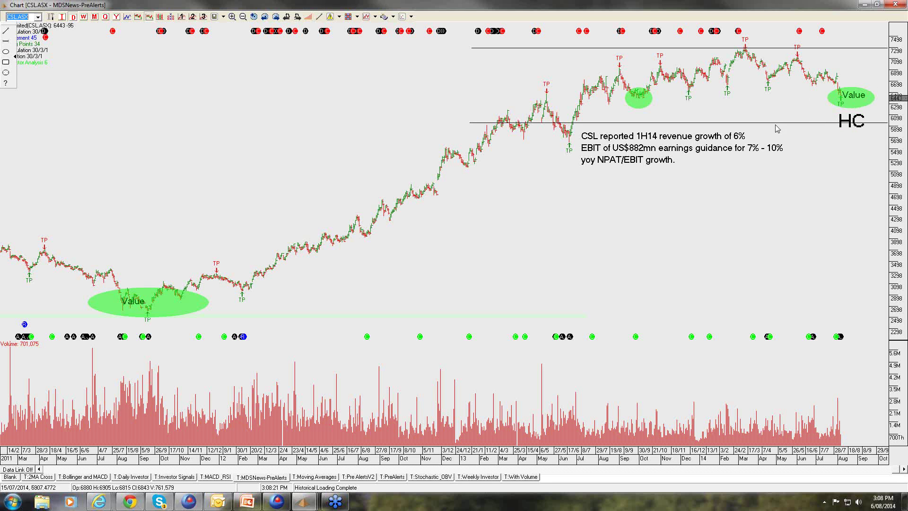
Save the repositioned annotations on the CSL chart and advance to CWN
right_click(241, 124)
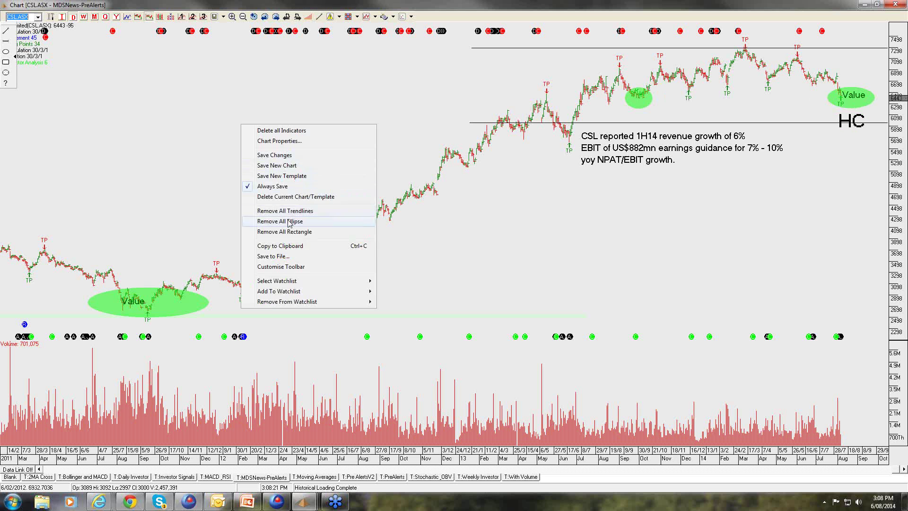
click(273, 154)
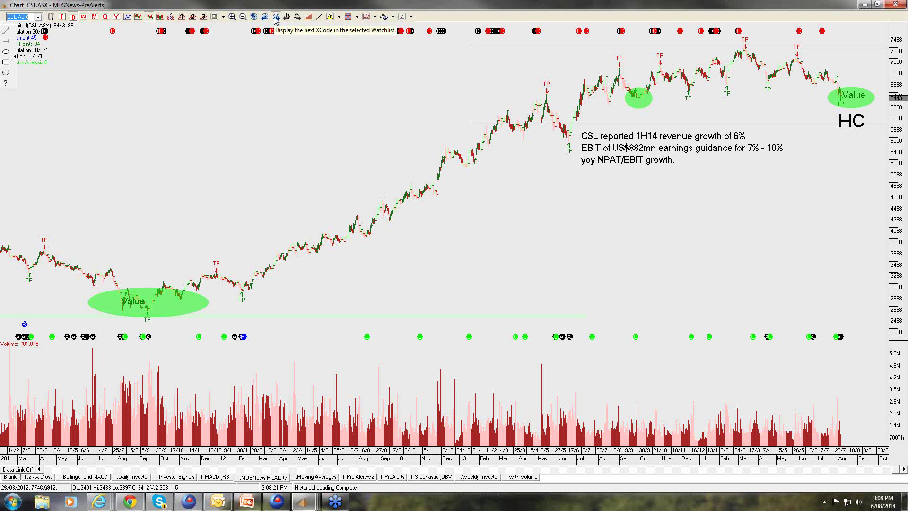
click(275, 18)
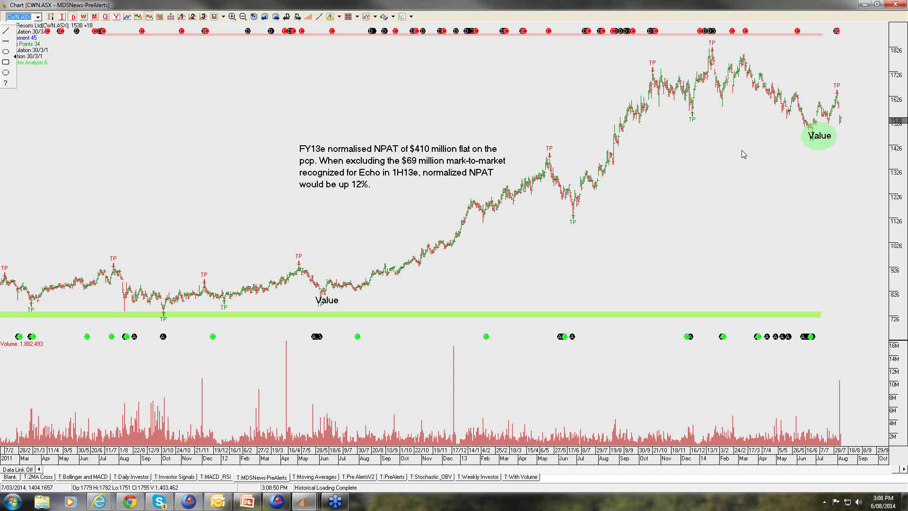
Skip from CWN.ASX through DXS and FMG to the GMG.ASX chart
click(275, 18)
click(274, 17)
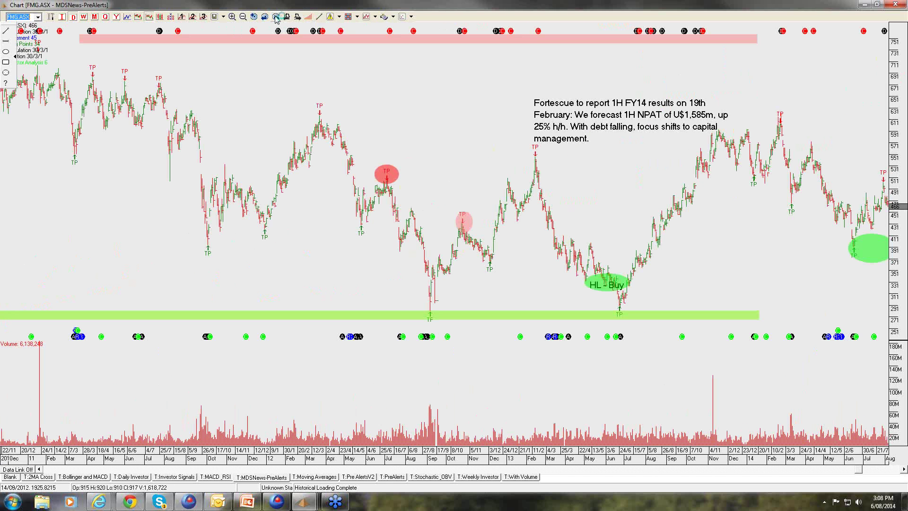
click(275, 18)
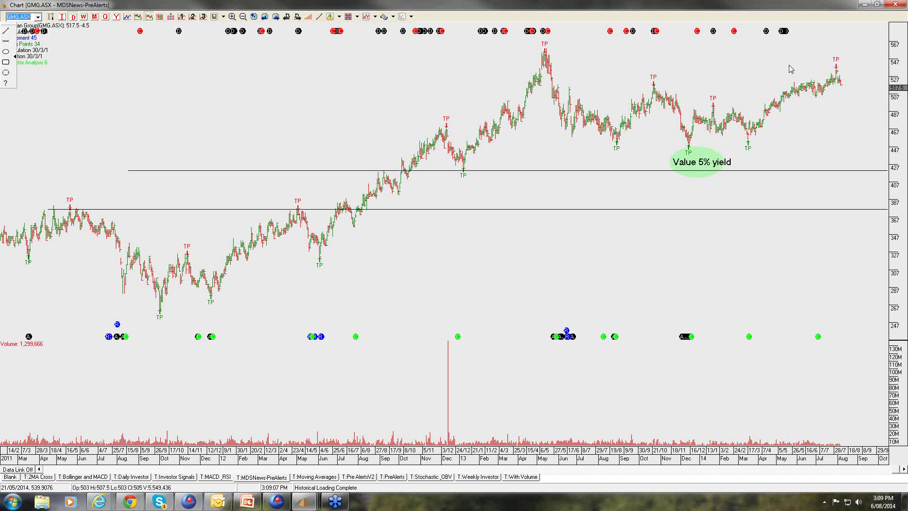
click(816, 72)
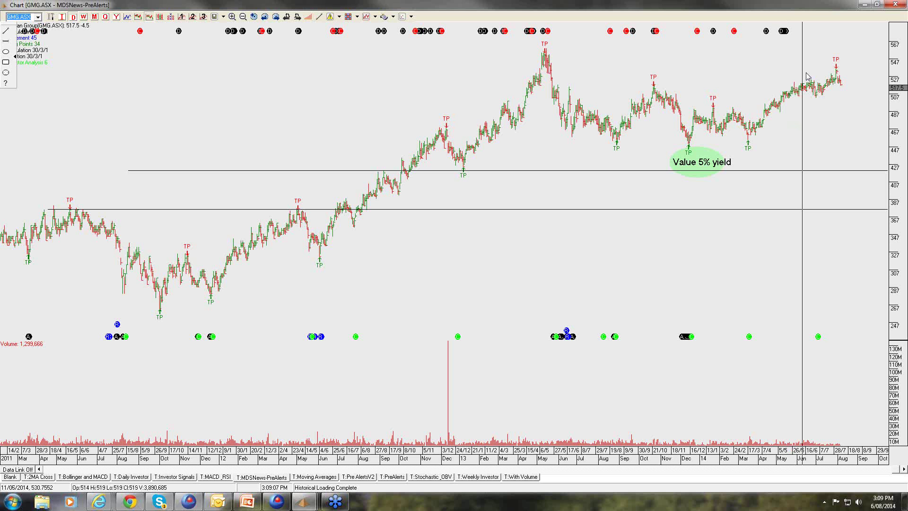
click(808, 74)
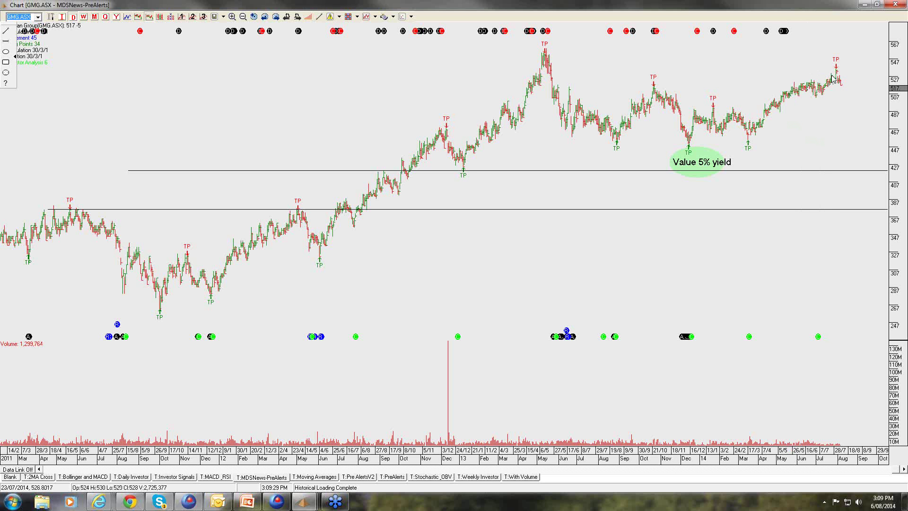
click(834, 96)
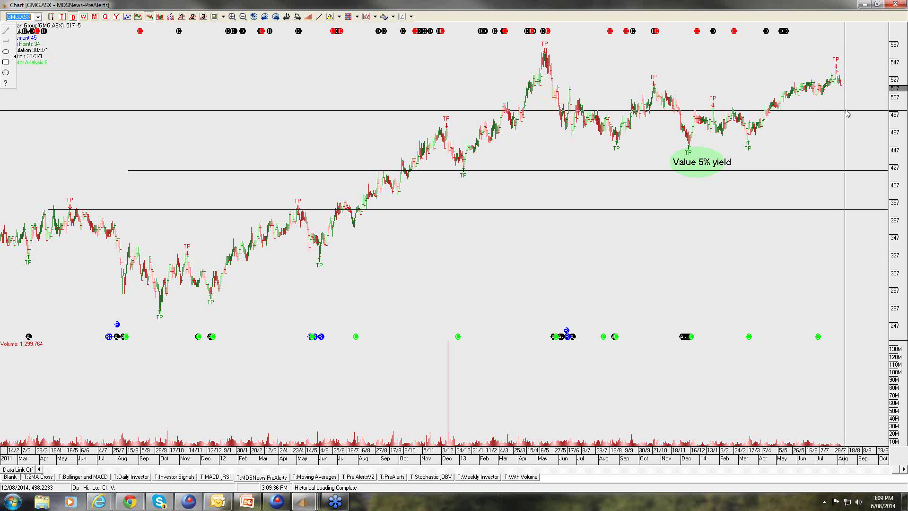
Advance from GMG.ASX to the GPT.ASX chart with its FY13 FFOps note
click(275, 18)
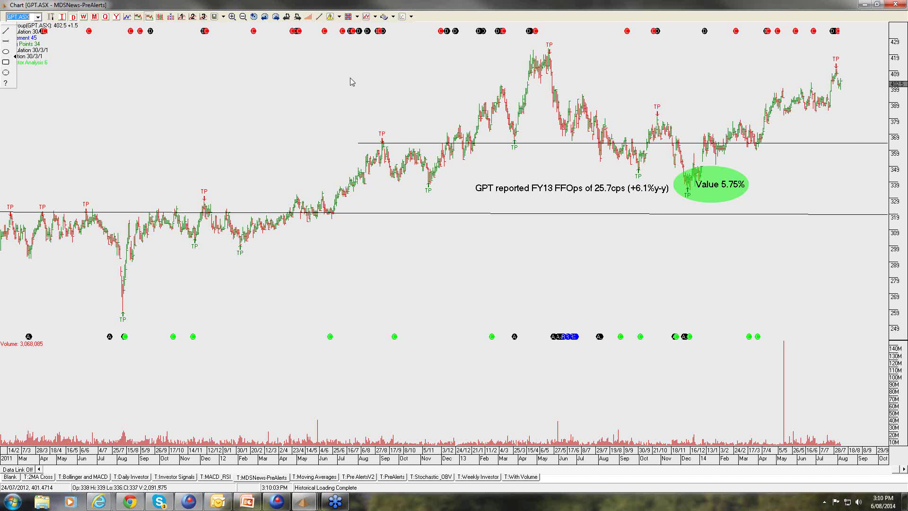
Load the IAG.ASX chart showing margins rising from 12.4% to ~14.0%
click(277, 17)
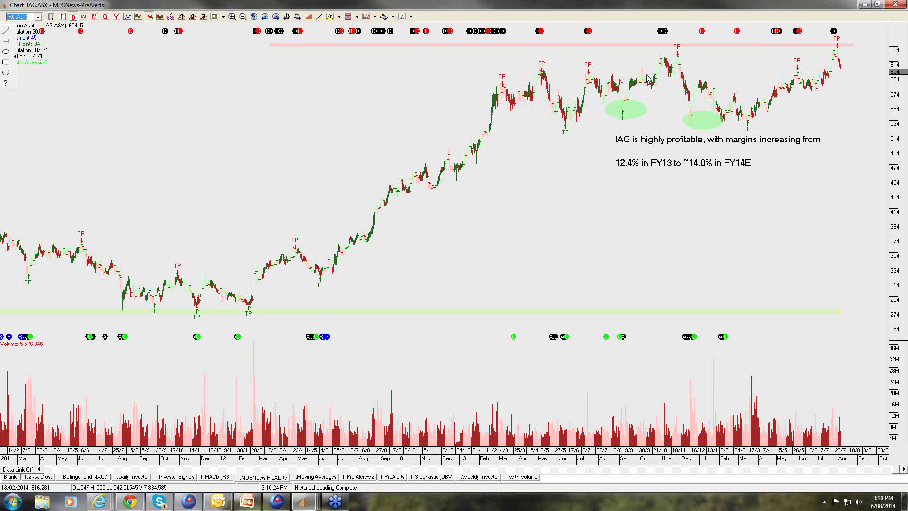
Load ILU.ASX, select and deselect its green 'Value ?' zone, then move to the next stock
click(276, 18)
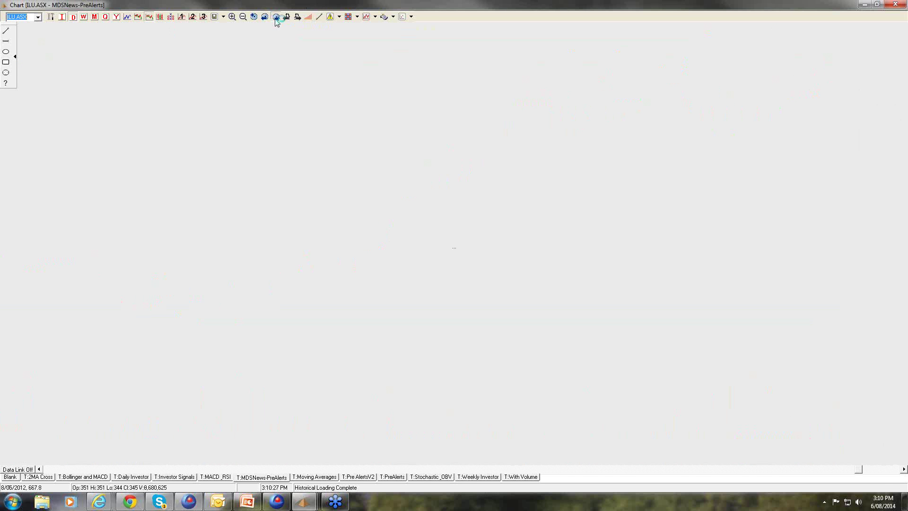
click(838, 296)
key(Escape)
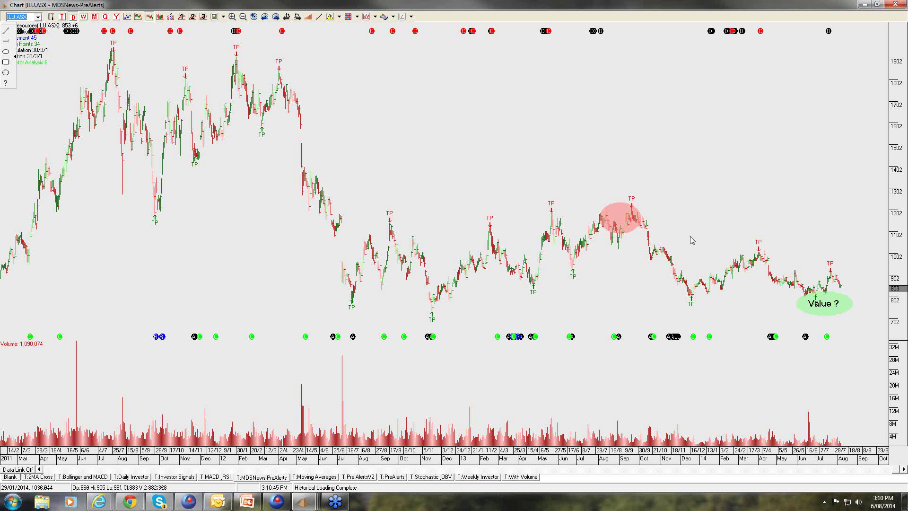
click(275, 16)
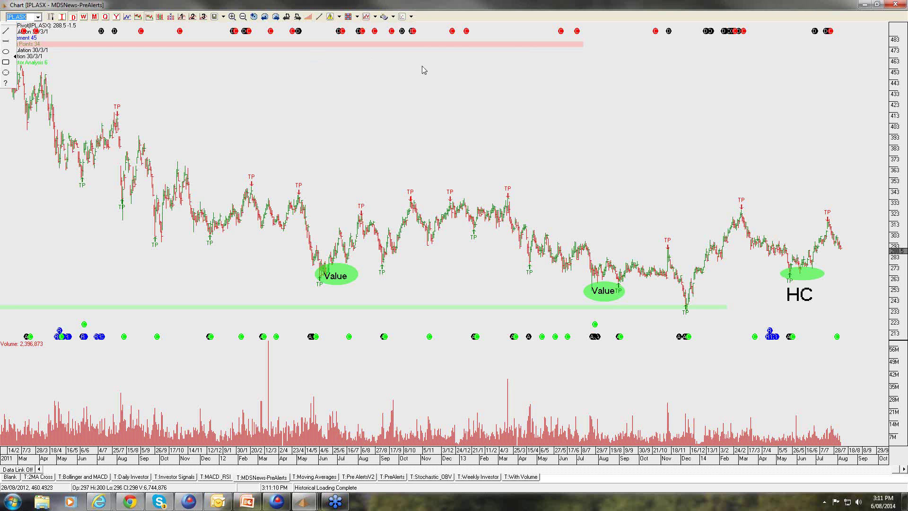
Select IPL.ASX's green Value zone near HC and read the price near the recent peak
click(796, 276)
click(800, 276)
click(825, 224)
Load JHX.ASX and read price levels near its recent highs, then clear the readout
click(277, 18)
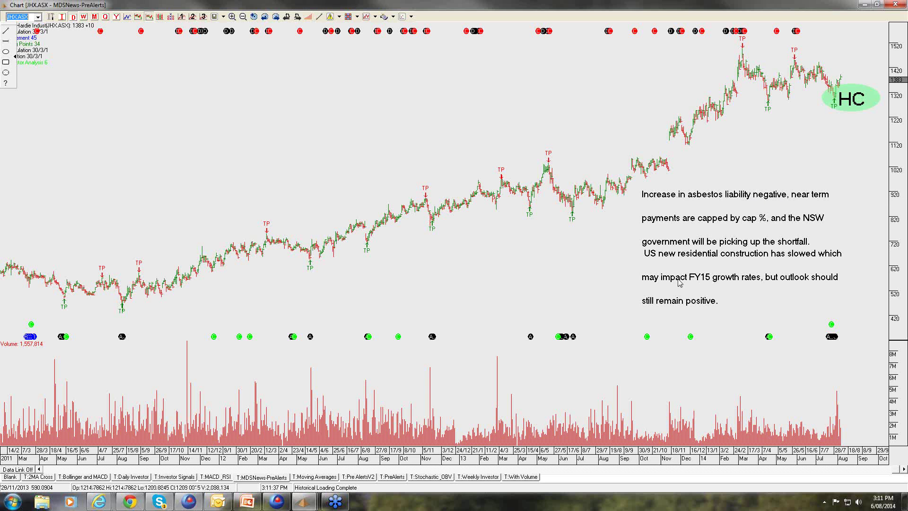
click(753, 98)
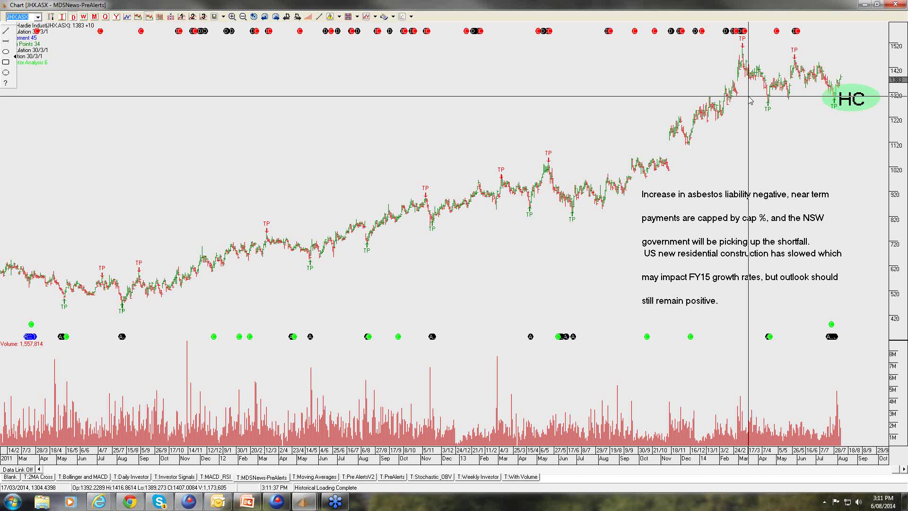
click(750, 100)
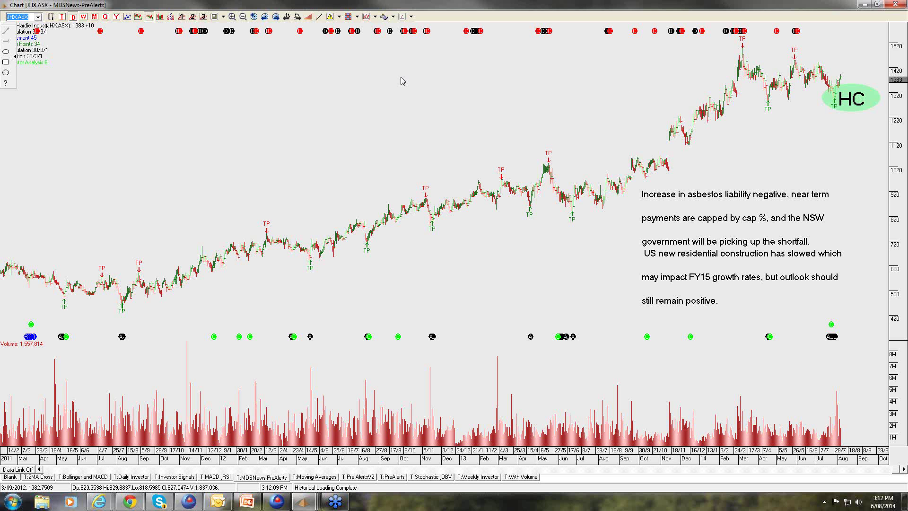
Load LLC.ASX, select its green circle at the latest prices, then go to MGR.ASX
click(276, 17)
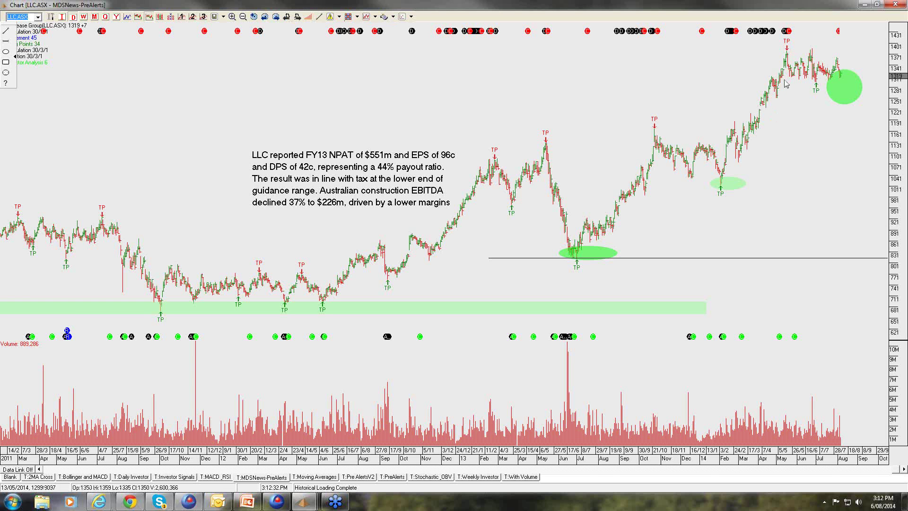
click(861, 78)
click(274, 18)
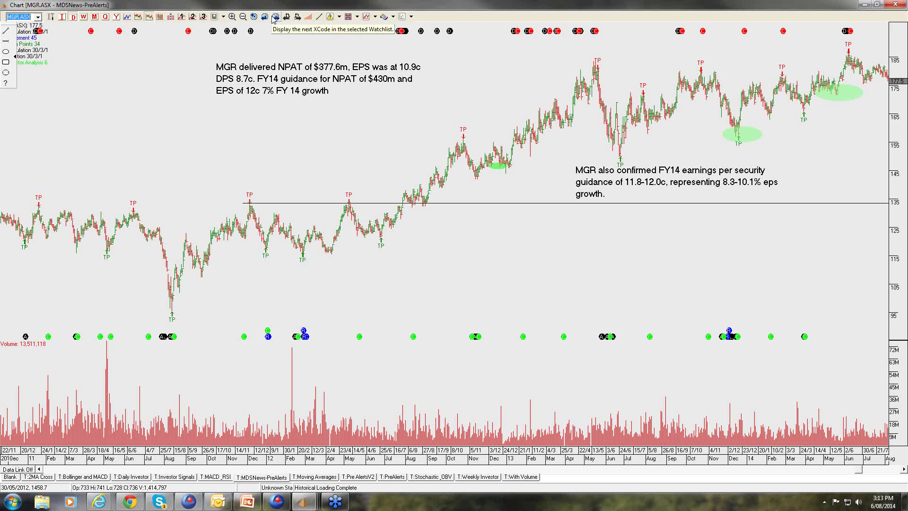
Load MQG.ASX, select the pink zone at its recent top and read recent bar prices
click(274, 17)
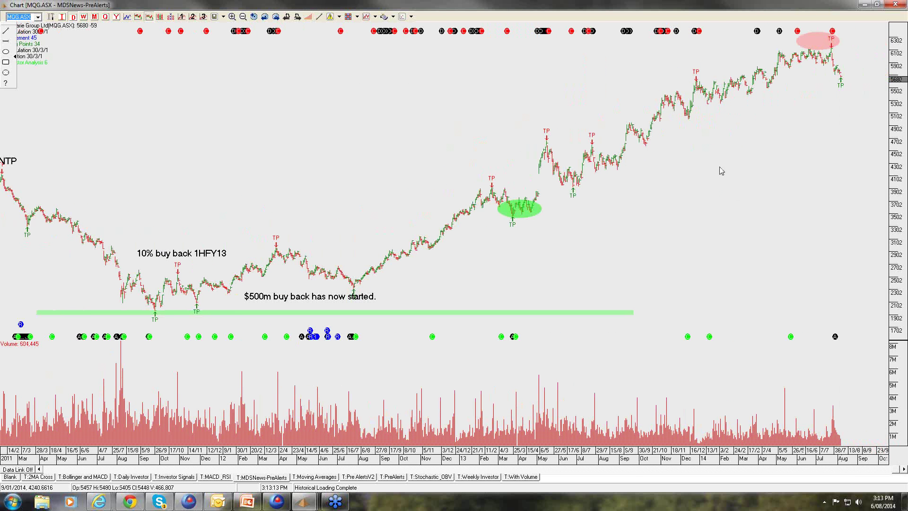
click(827, 51)
drag(594, 90, 660, 112)
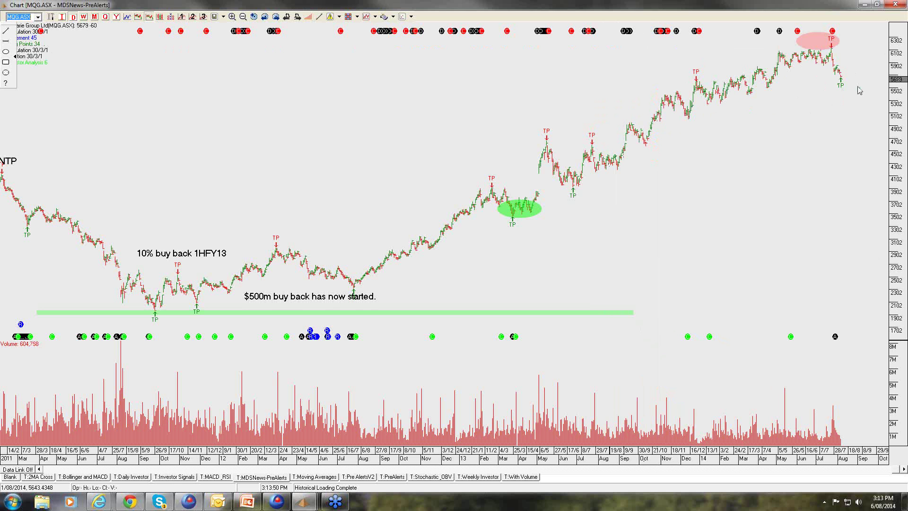
Read the 7/07/2014 bar's prices, clear the readout, then advance to NAB.ASX
drag(820, 51, 822, 51)
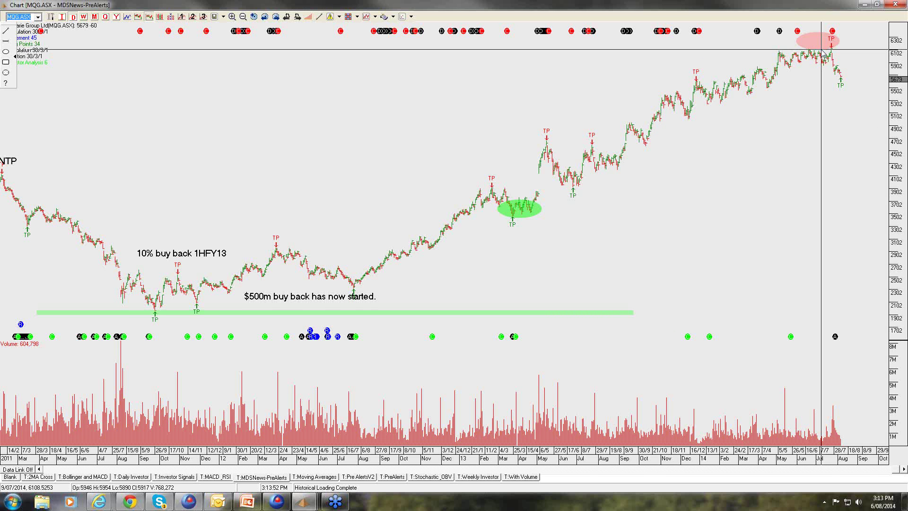
drag(822, 53, 823, 53)
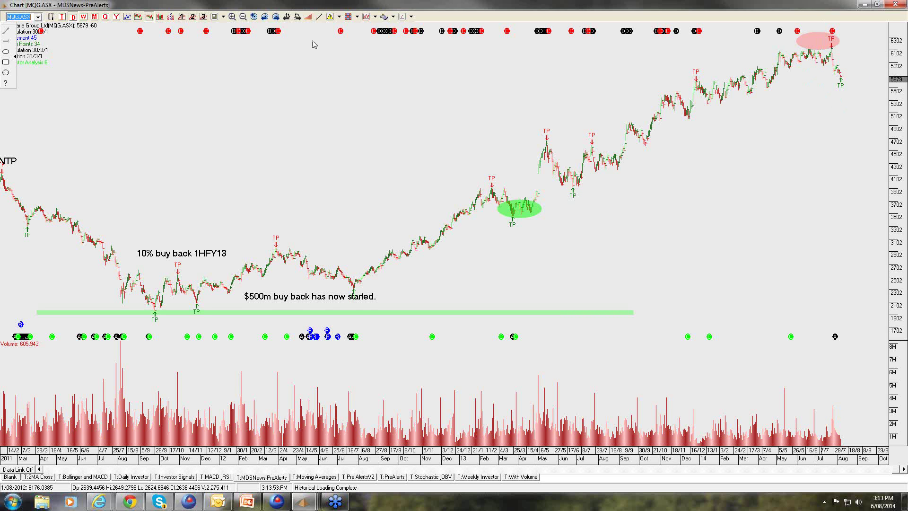
click(278, 18)
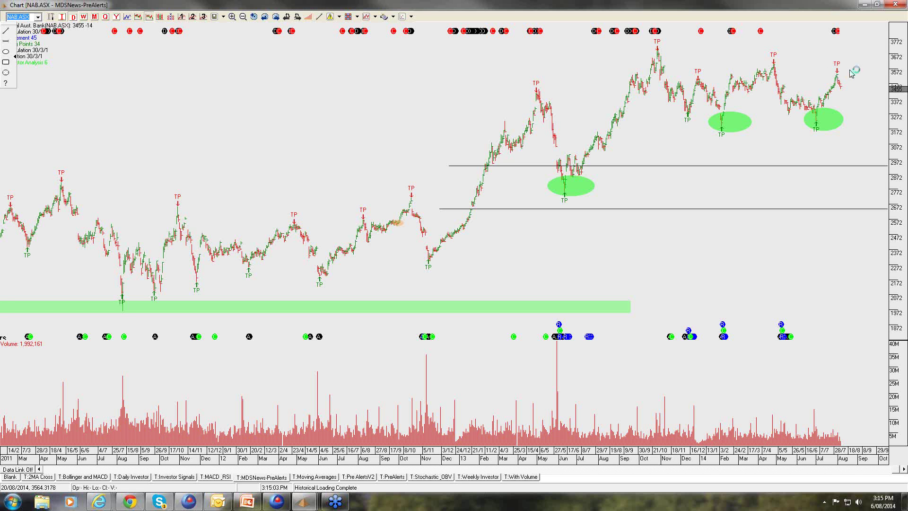
Check the price at NAB.ASX's latest peak with the crosshair readout
click(873, 56)
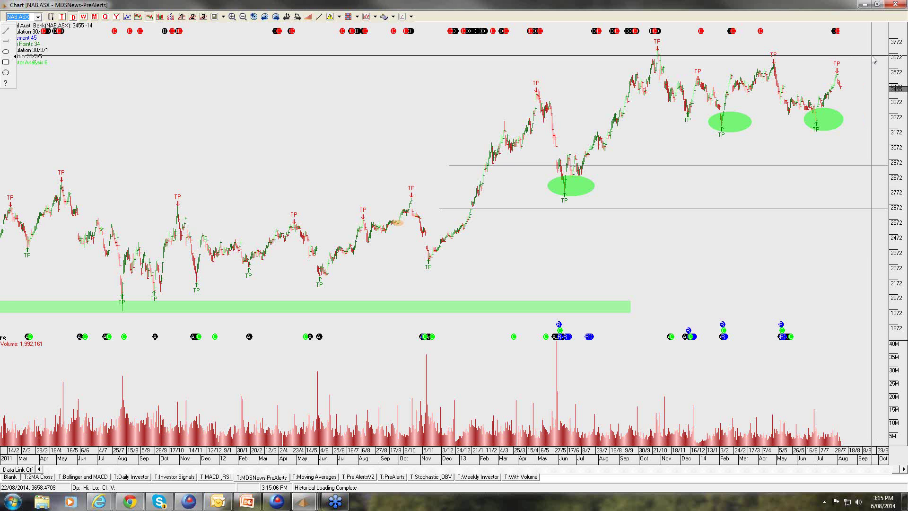
Advance through NCM.ASX to the ORG.ASX chart noting LNG plant commissioning and APLNG
click(276, 17)
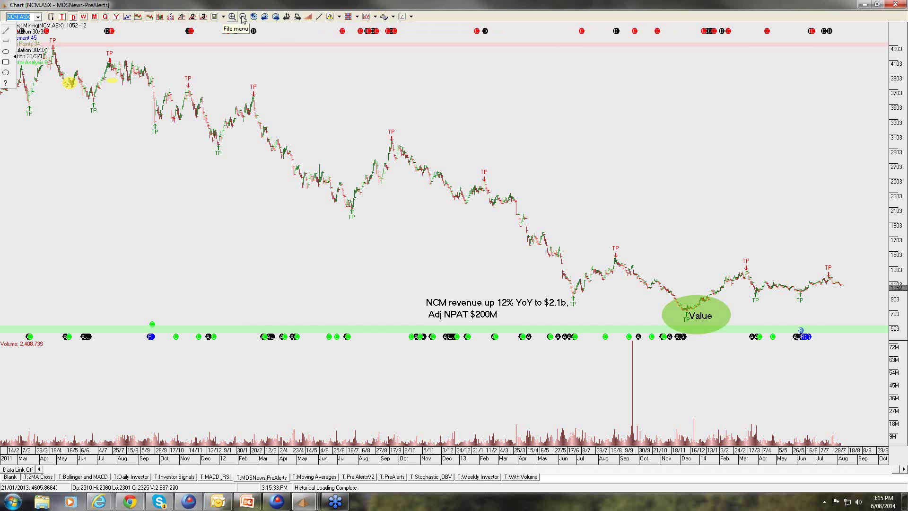
click(268, 18)
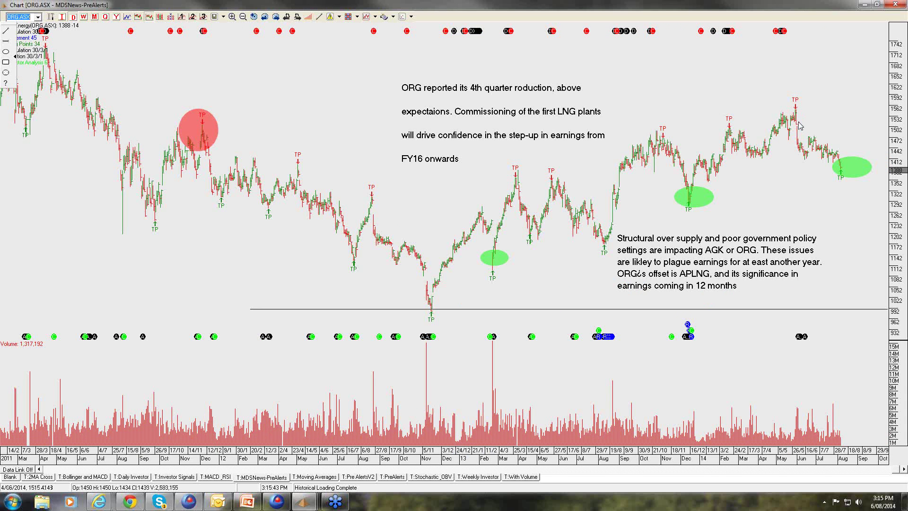
click(835, 164)
click(842, 168)
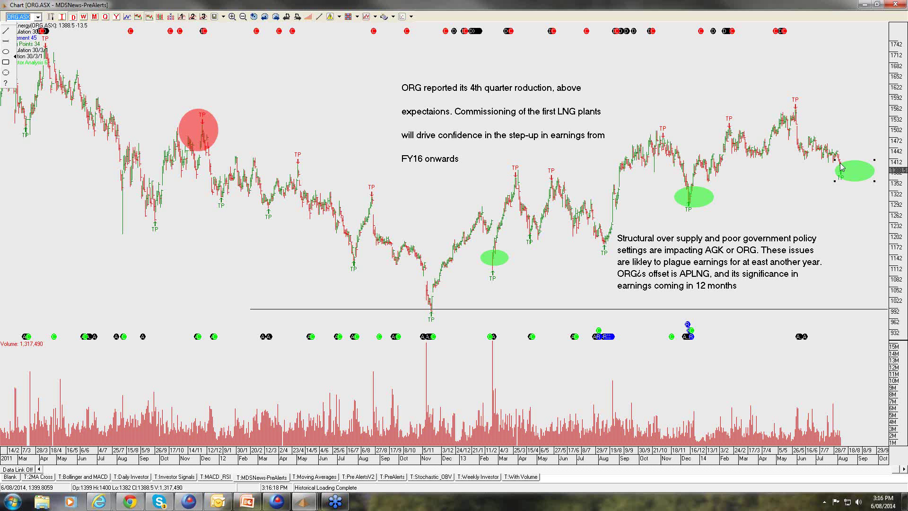
Deselect the green value-zone ellipse and advance past ORI.ASX to the OSH.ASX chart
click(867, 185)
click(276, 17)
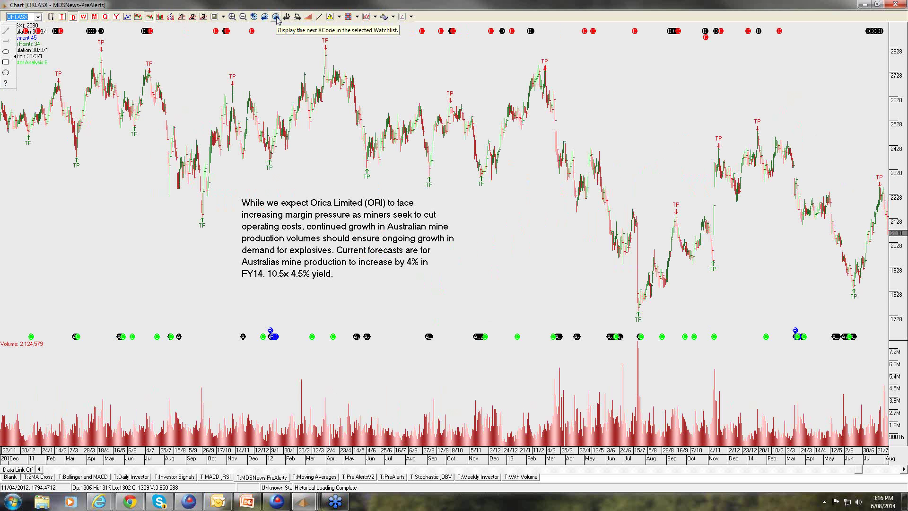
click(276, 17)
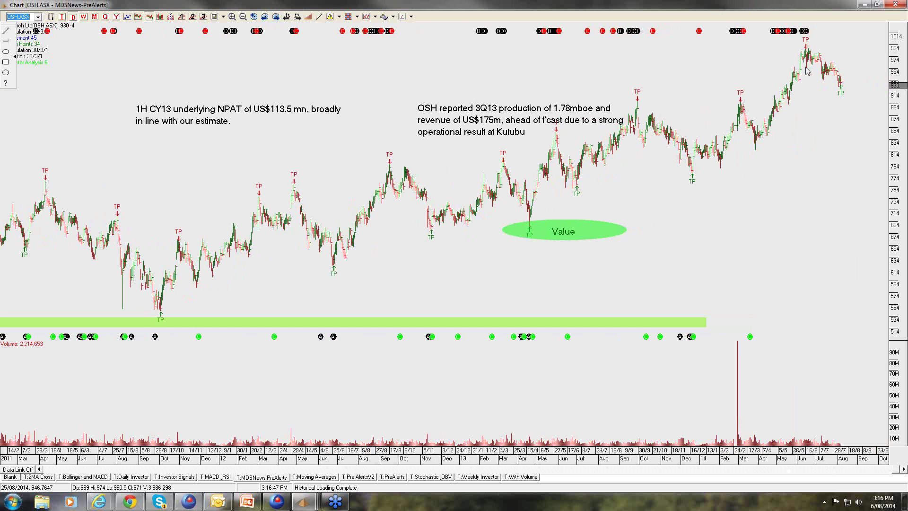
Read price and date values on the OSH.ASX chart, then move on to QBE.ASX
drag(691, 99, 699, 114)
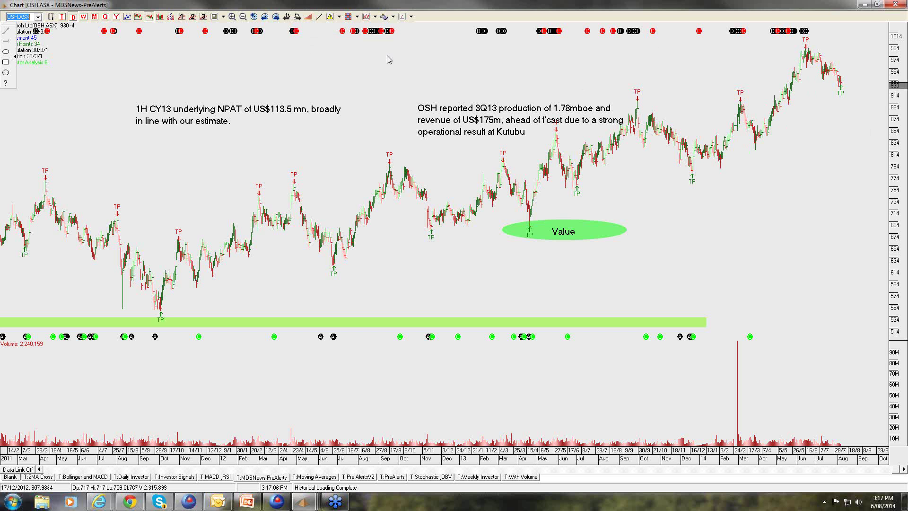
click(276, 17)
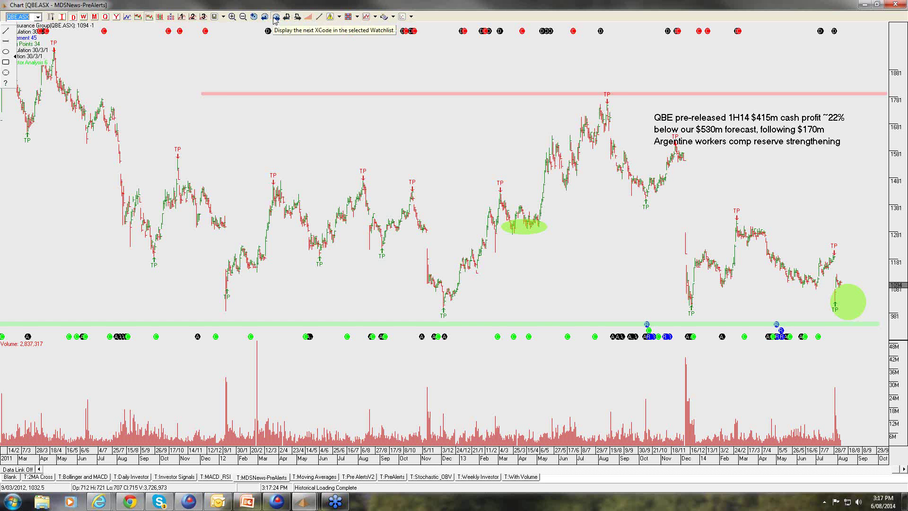
Advance from QBE.ASX past RHC.ASX to the RIO.ASX chart with its US$10.2bn NPAT note
click(276, 17)
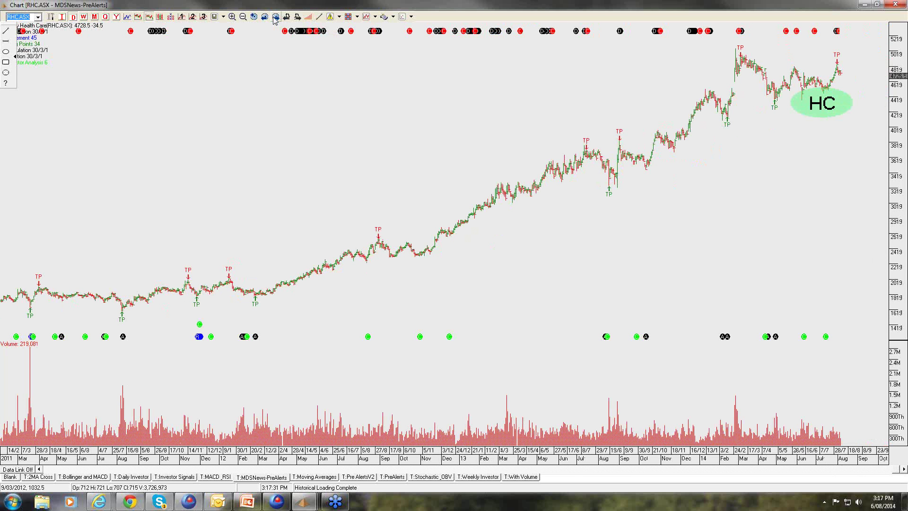
click(276, 17)
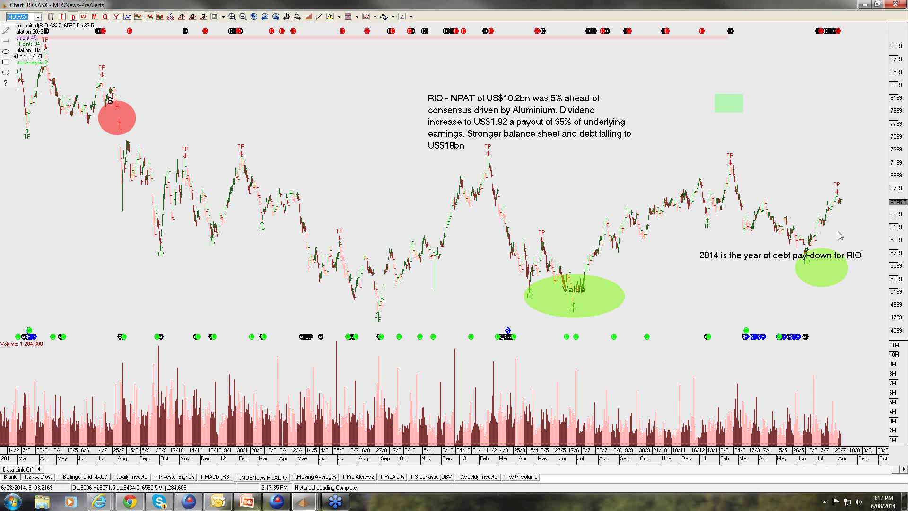
Select RIO's green value zone, drag on the price axis, then load the SCG.ASX chart
click(807, 249)
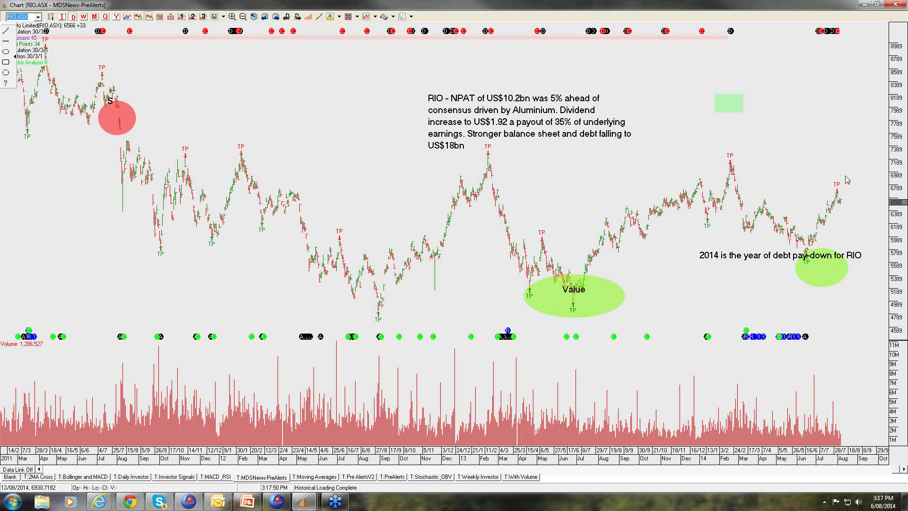
drag(880, 158, 888, 152)
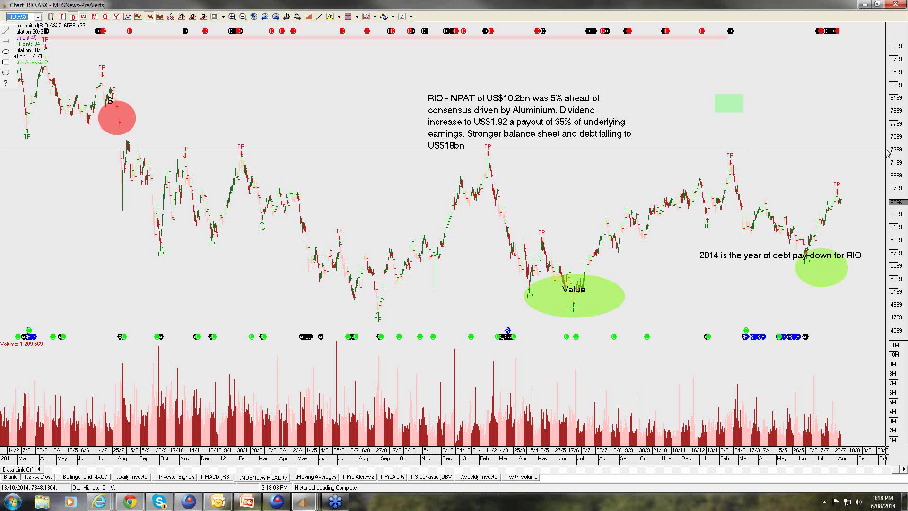
click(277, 16)
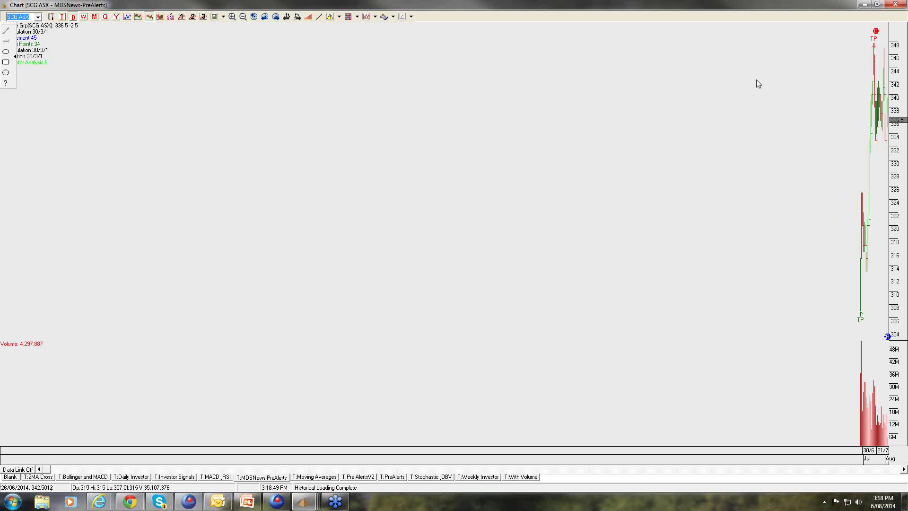
Switch from SCG.ASX to the Stockland SGP.ASX chart with its A$267.2mn 1H14 NPAT note
click(276, 17)
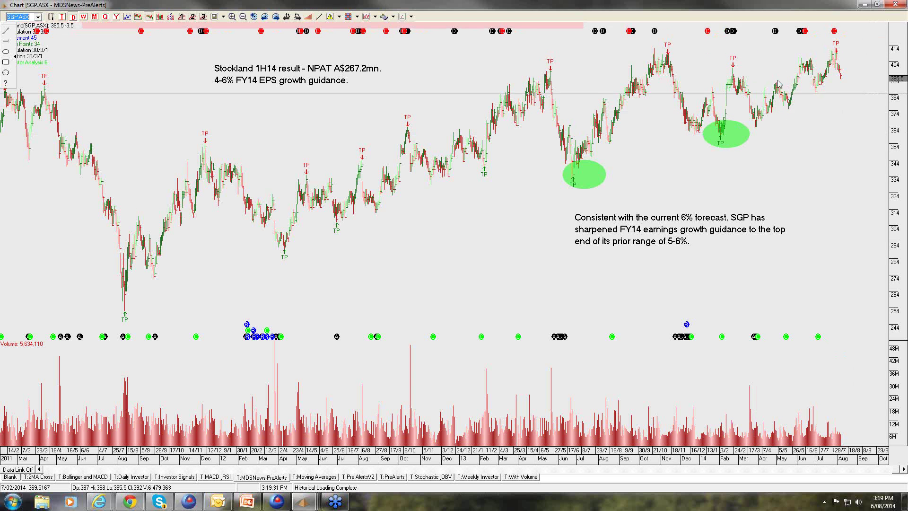
Switch from SGP.ASX to the SHL.ASX chart showing 1H14 EBITDA/NPAT up 13%/18%
click(277, 18)
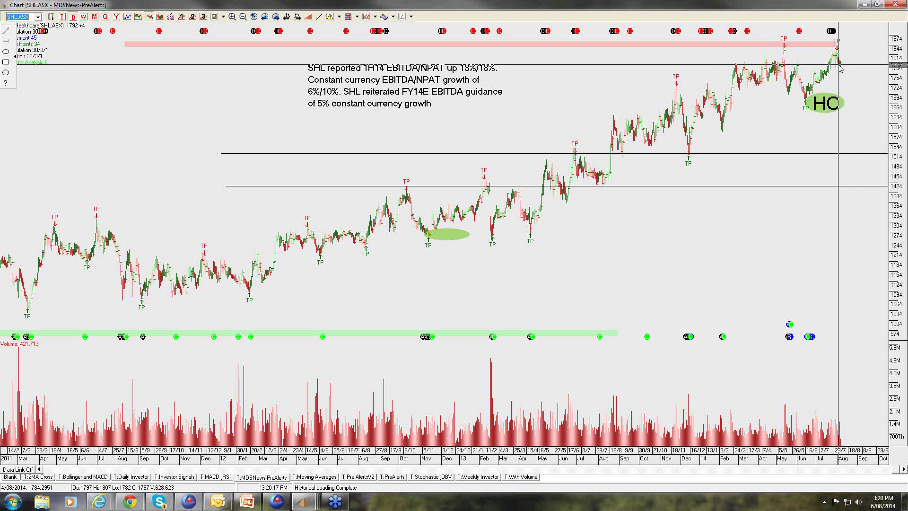
Load STO.ASX, check recent prices with crosshairs toggled on and off, then advance to SUN.ASX
click(277, 17)
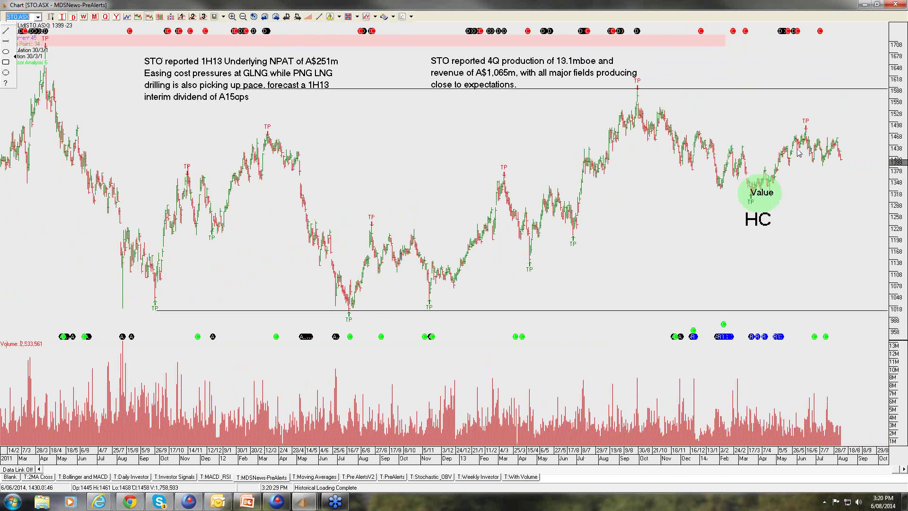
click(841, 118)
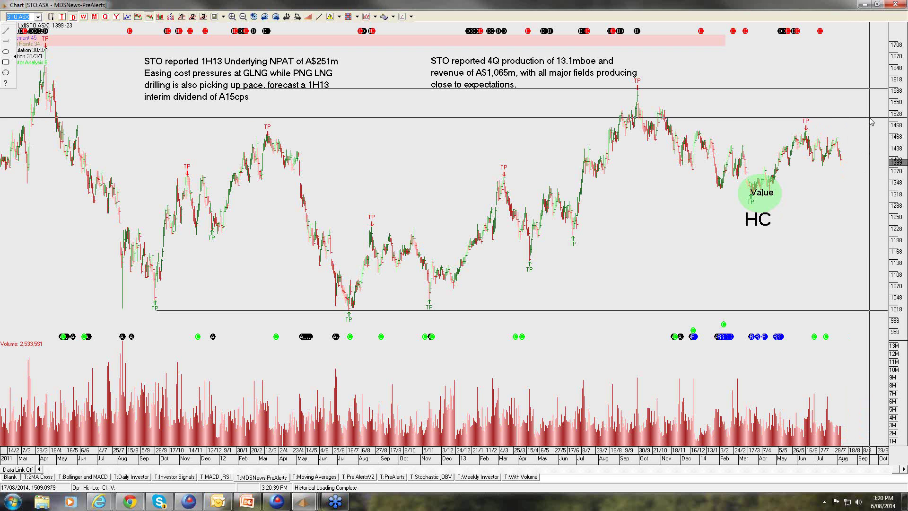
click(871, 123)
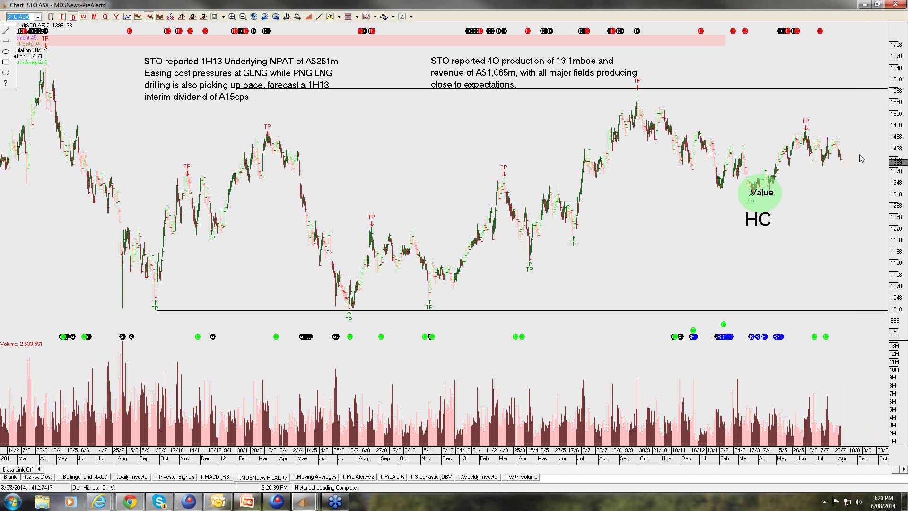
click(277, 20)
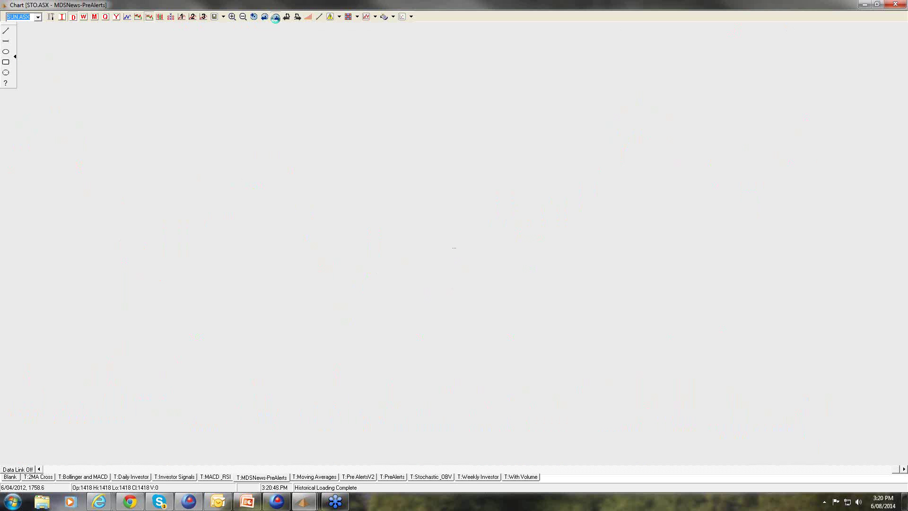
Skip from SUN.ASX through SYD.ASX toward the TCL.ASX chart
click(276, 20)
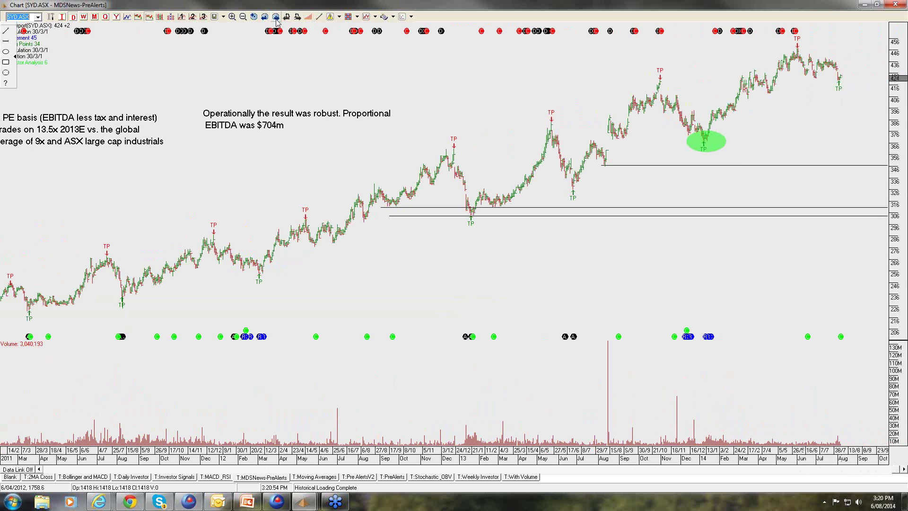
click(277, 20)
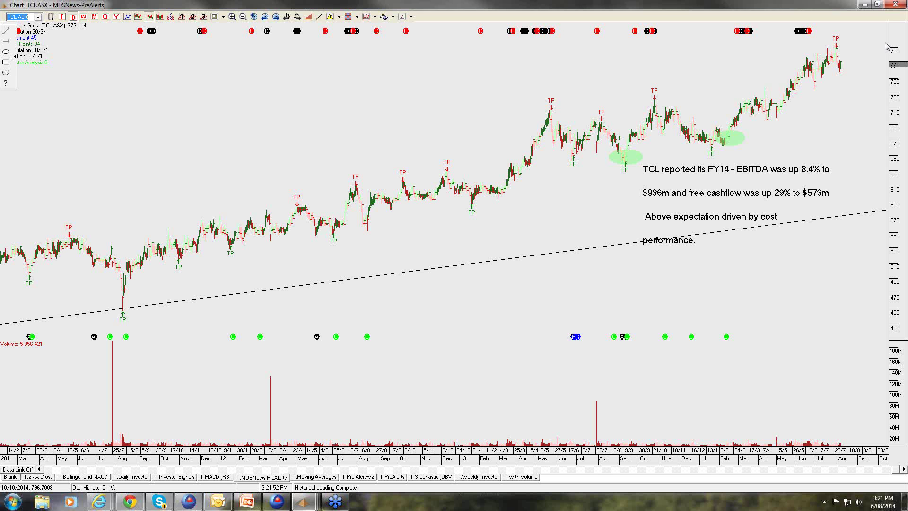
Switch from TCL.ASX to the Telstra TLS.ASX chart with its 14.5cps dividend note
click(277, 17)
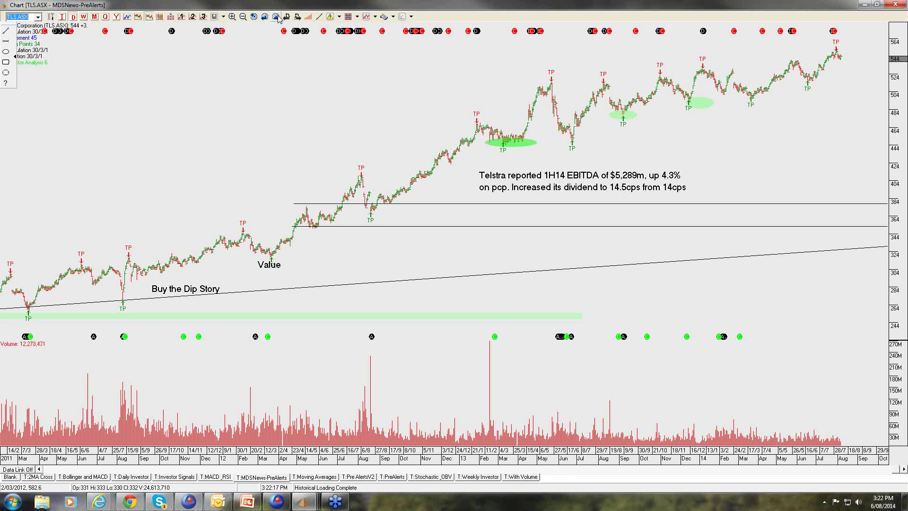
Advance from TLS.ASX to the annotated TOL.ASX chart with its three Value zones
click(277, 17)
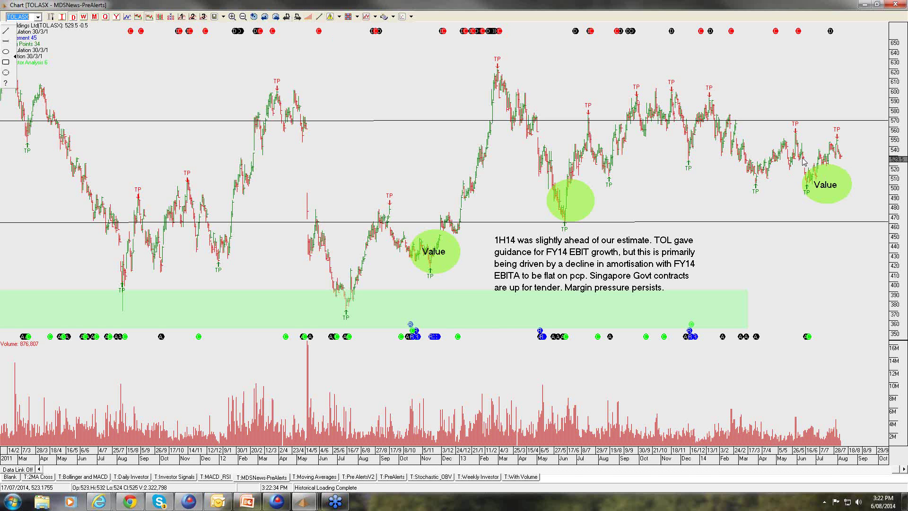
click(827, 171)
click(862, 170)
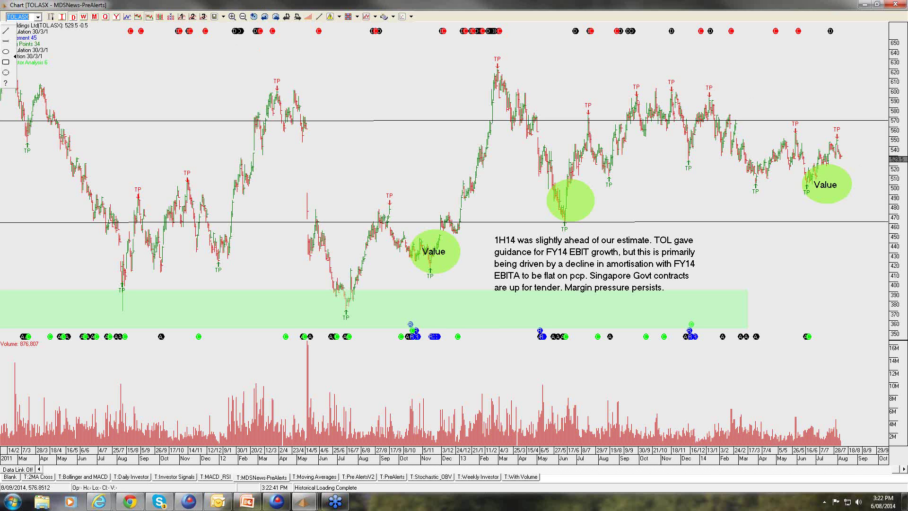
click(859, 117)
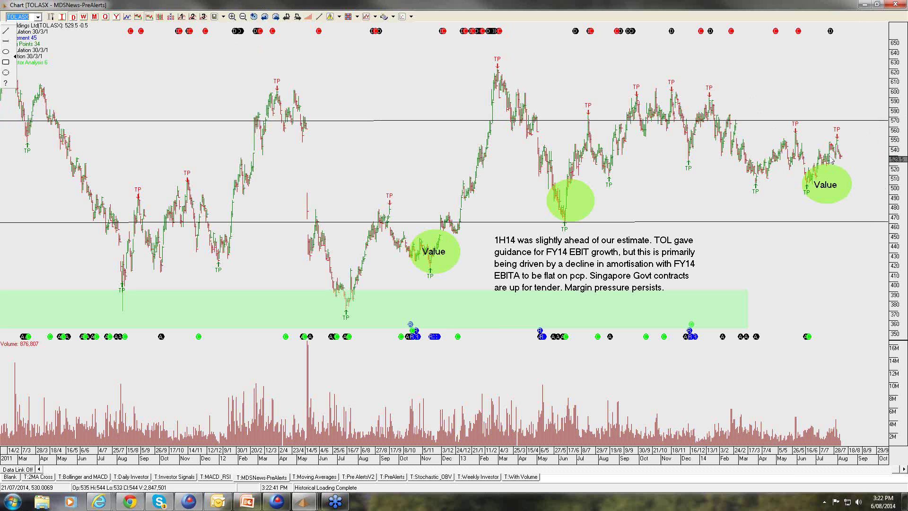